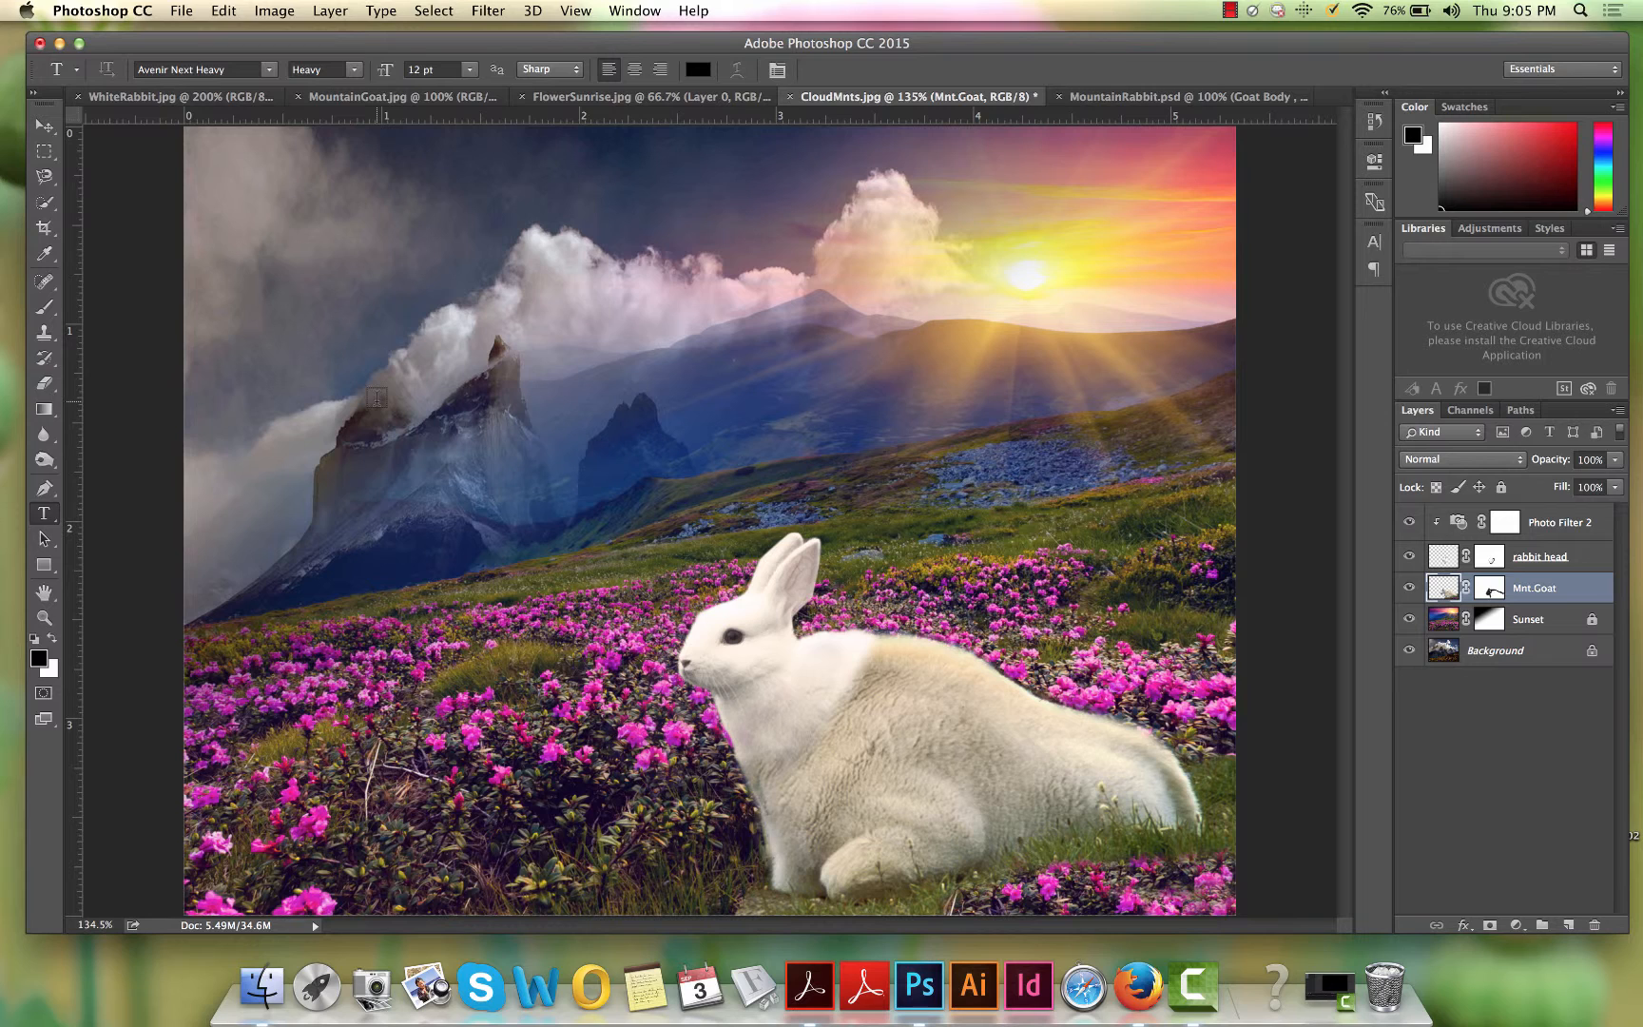
Step: Add a one-line text reading "MOUTAIN GOAT RABBITS RULE" across the sky above the jagged mountain peaks
left_click_drag(289, 257, 735, 402)
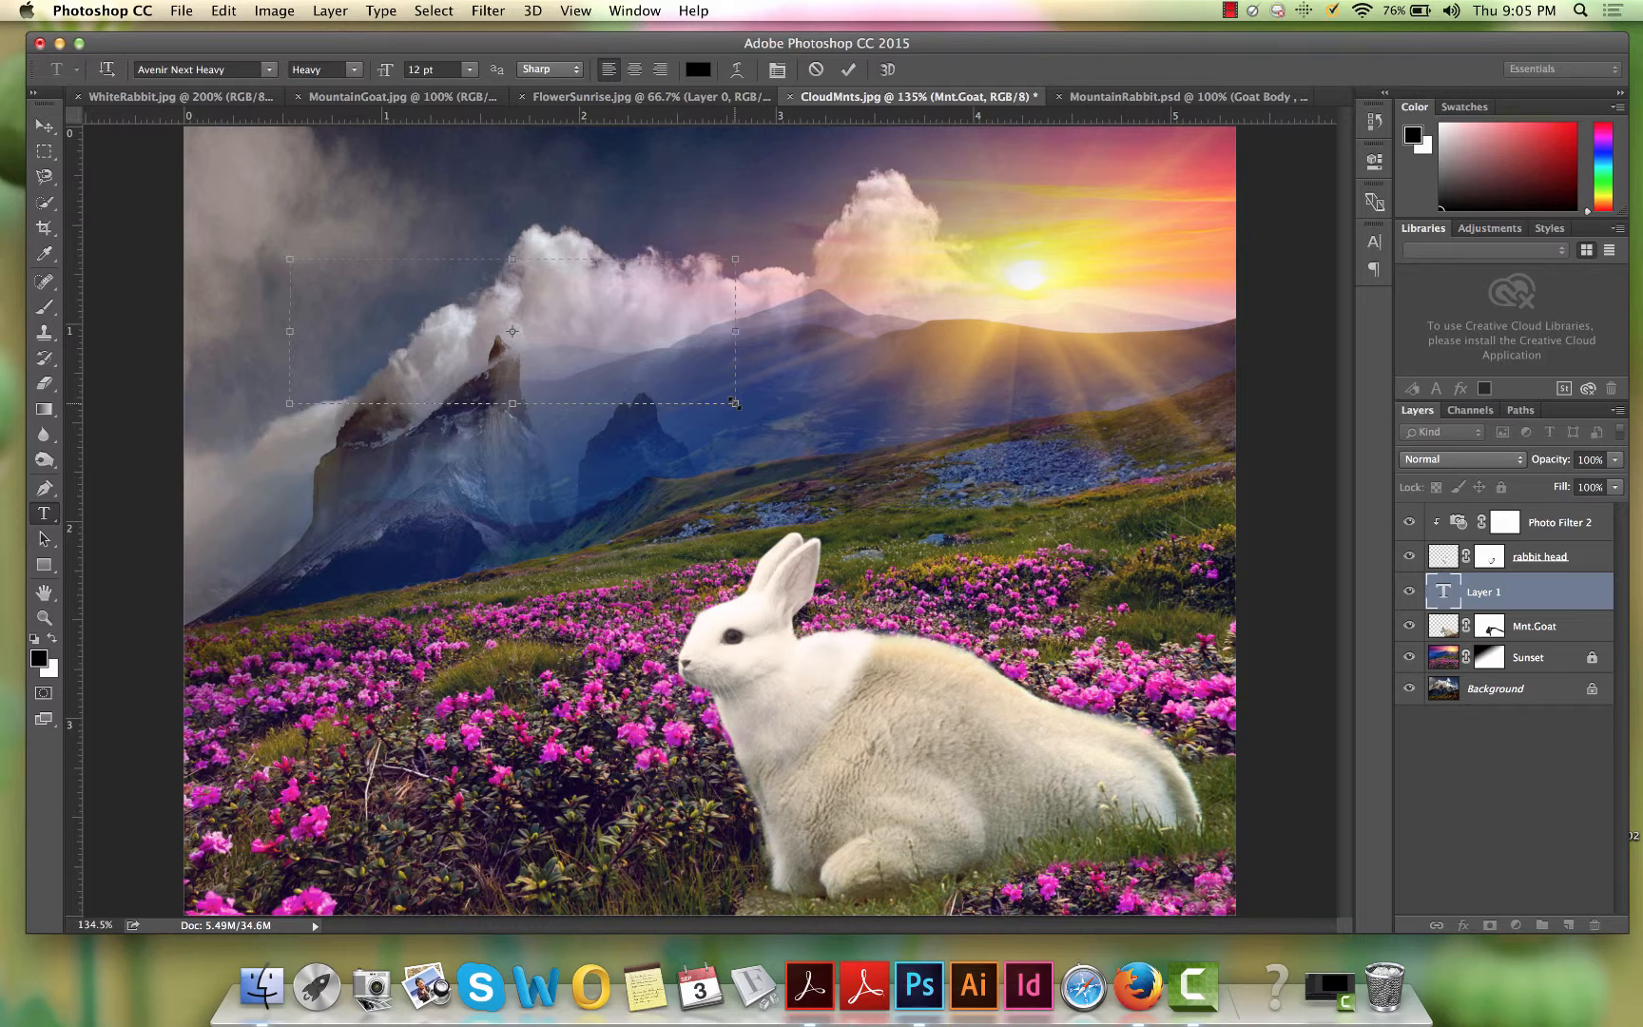
left_click(44, 125)
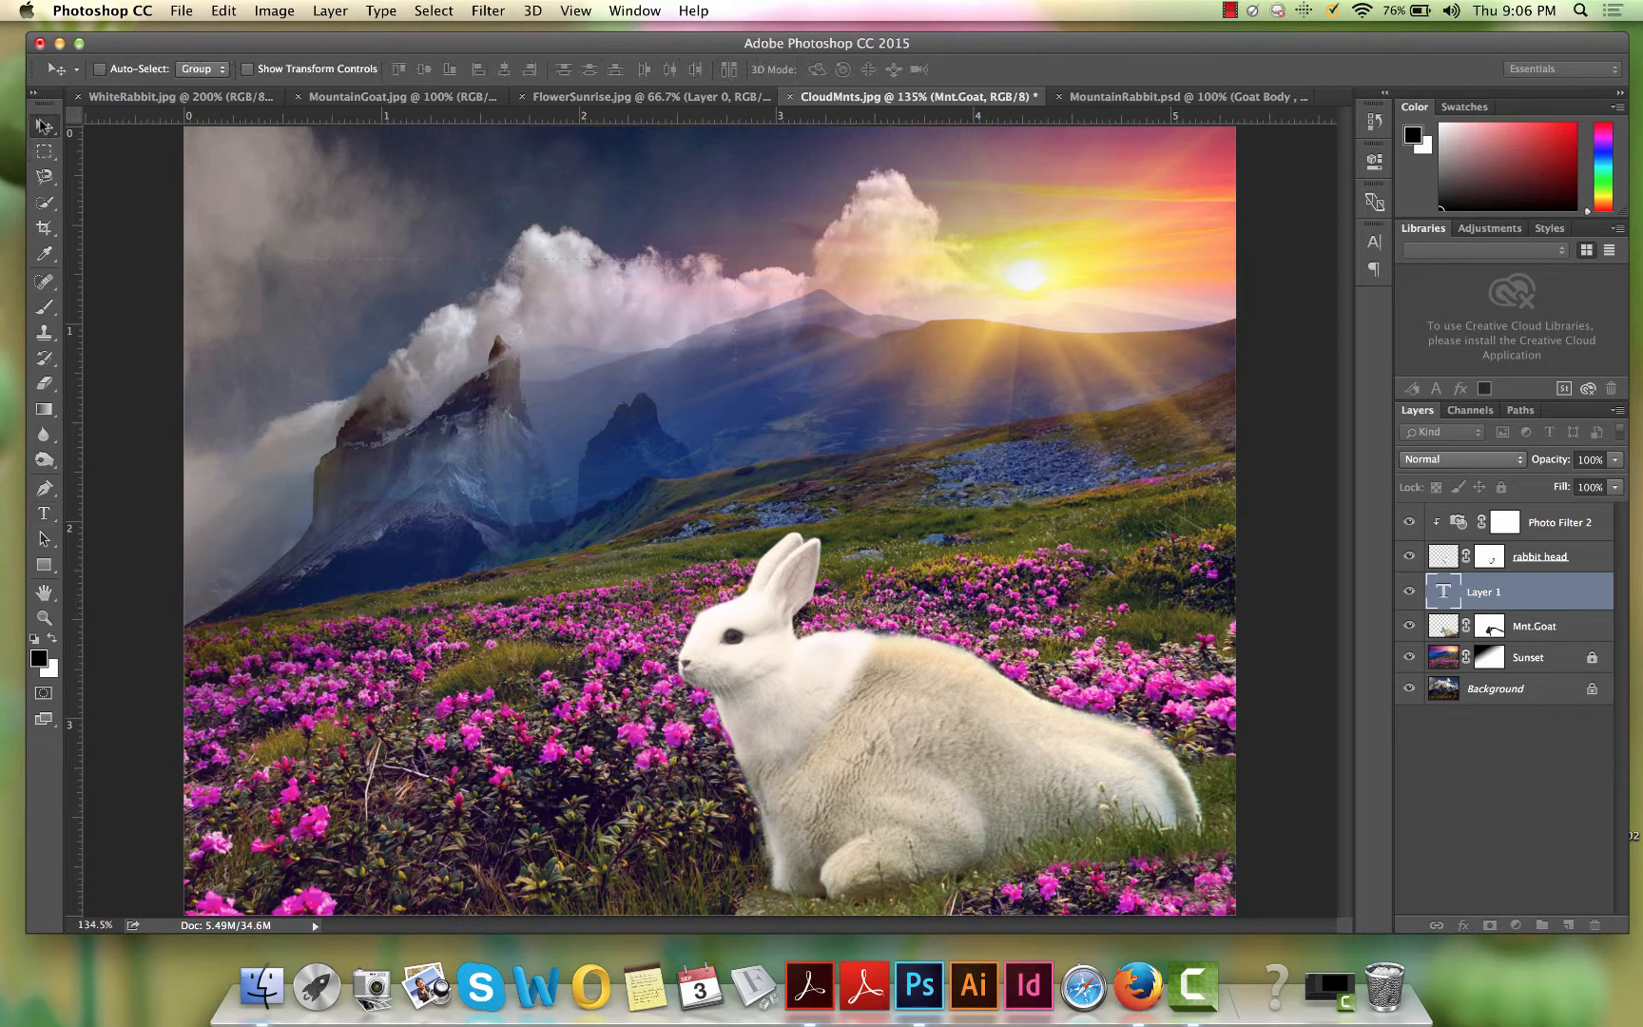
left_click(47, 514)
left_click(296, 336)
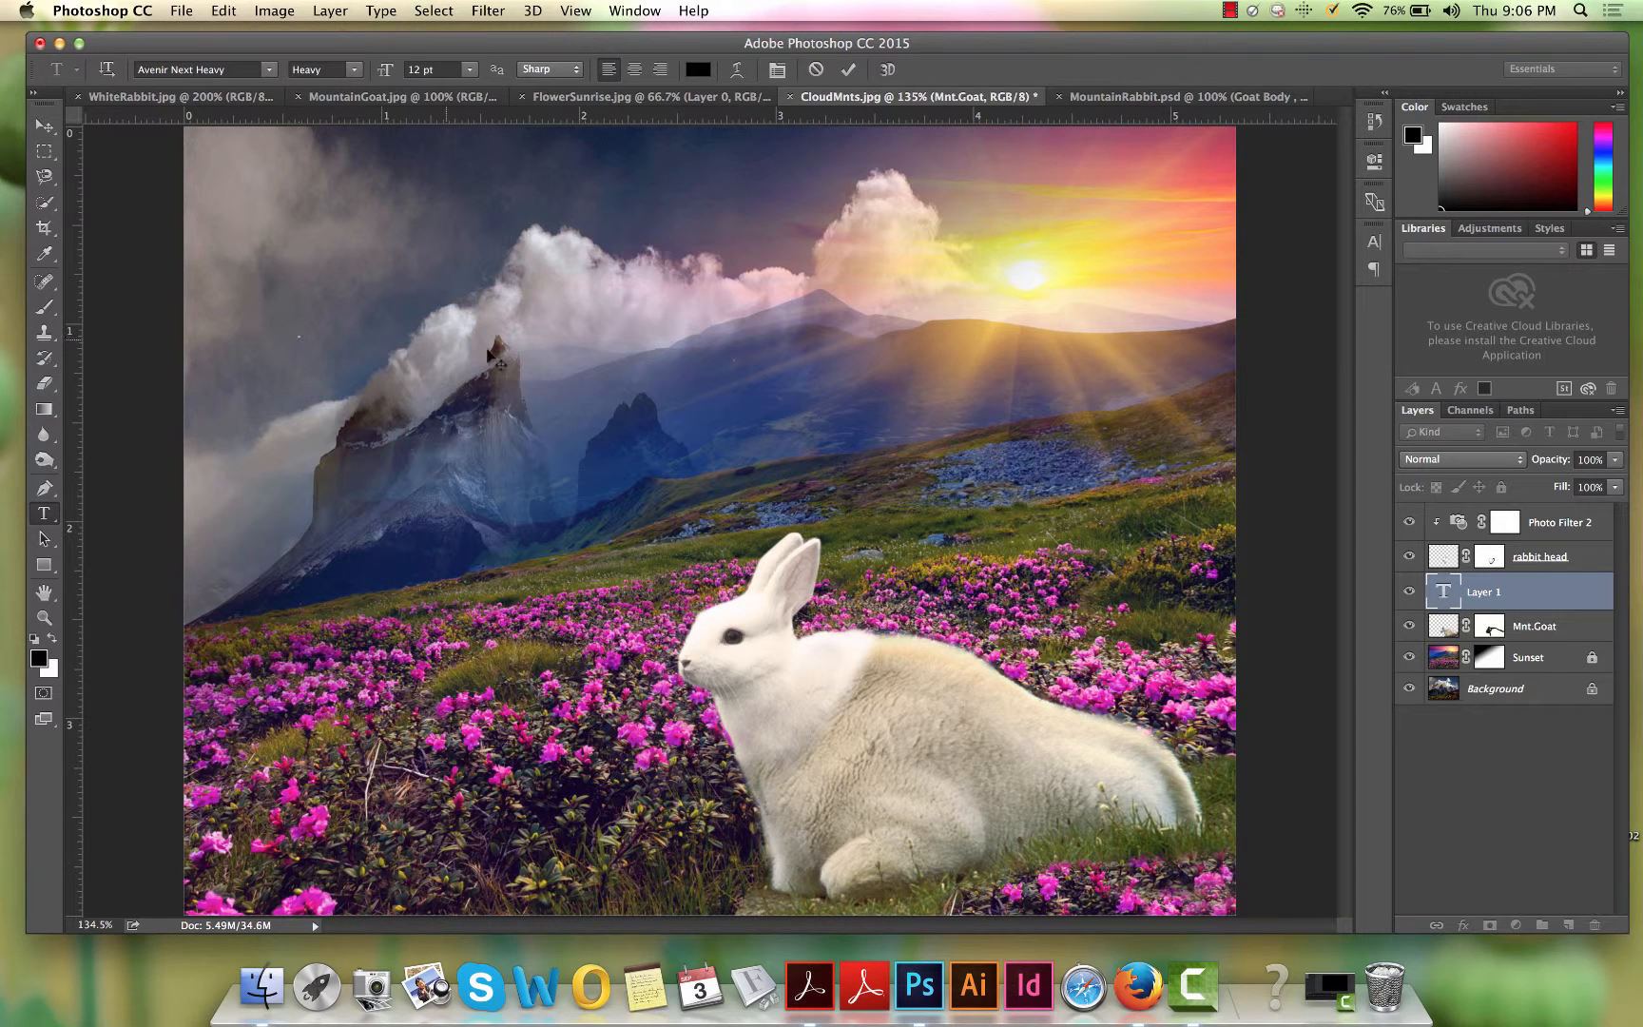
type("MOU")
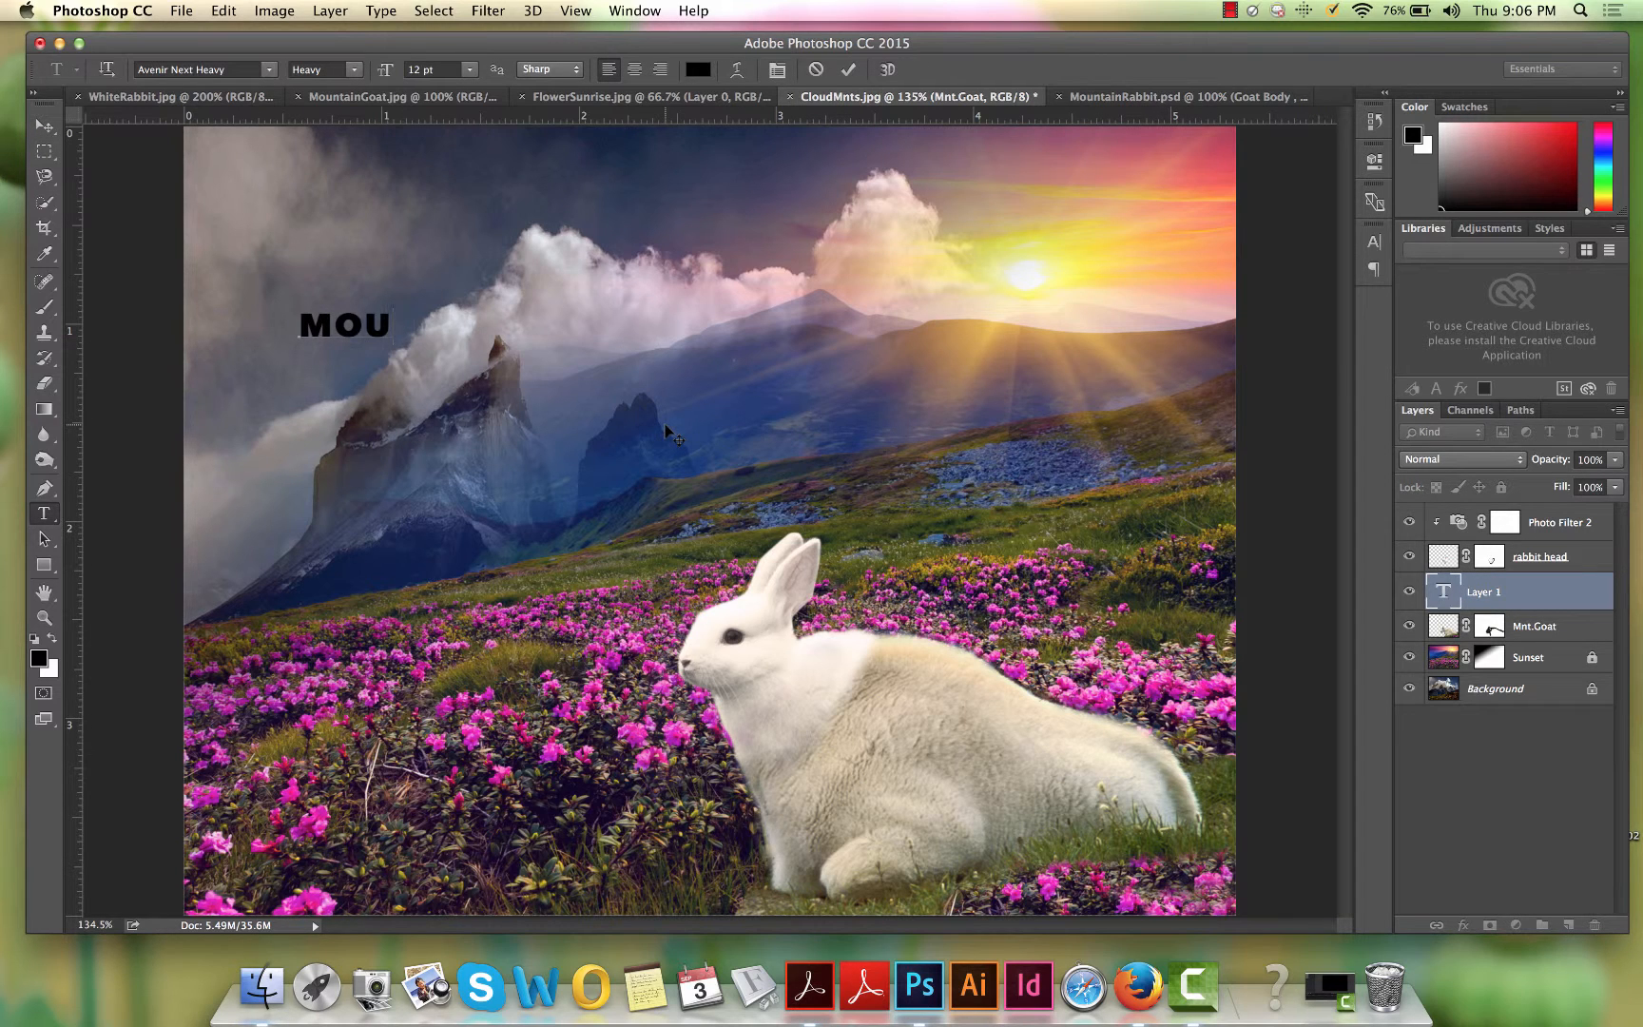
type("TAIN GOA")
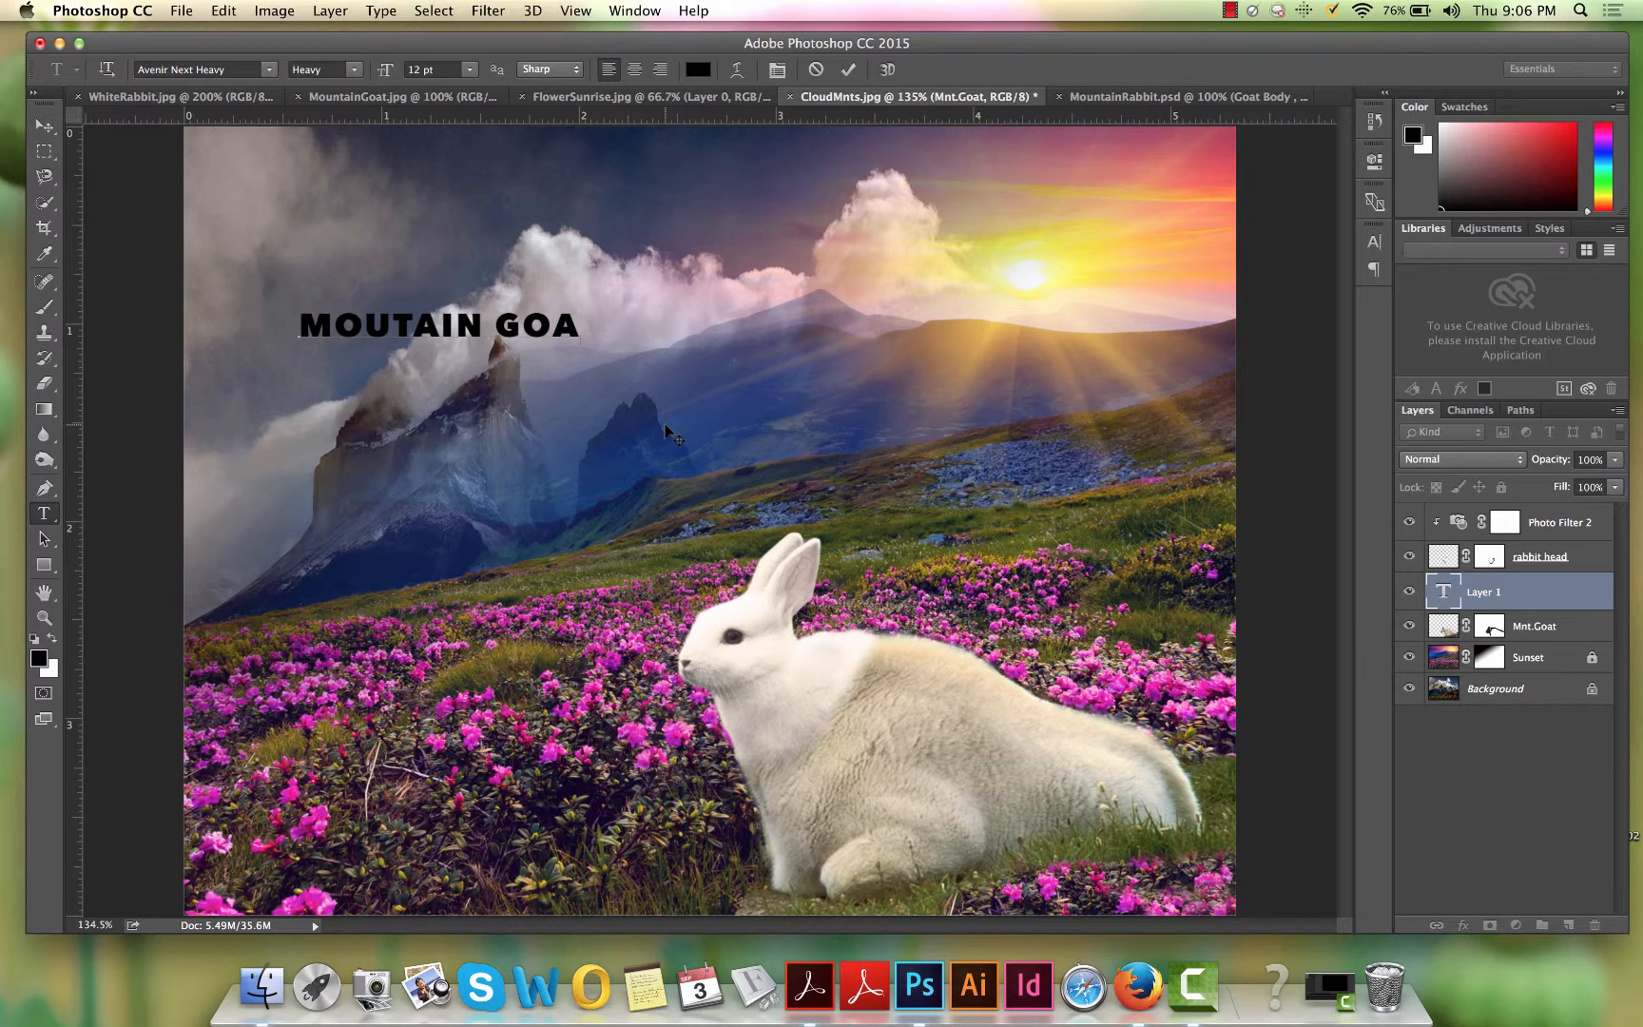
type("T RABBIT")
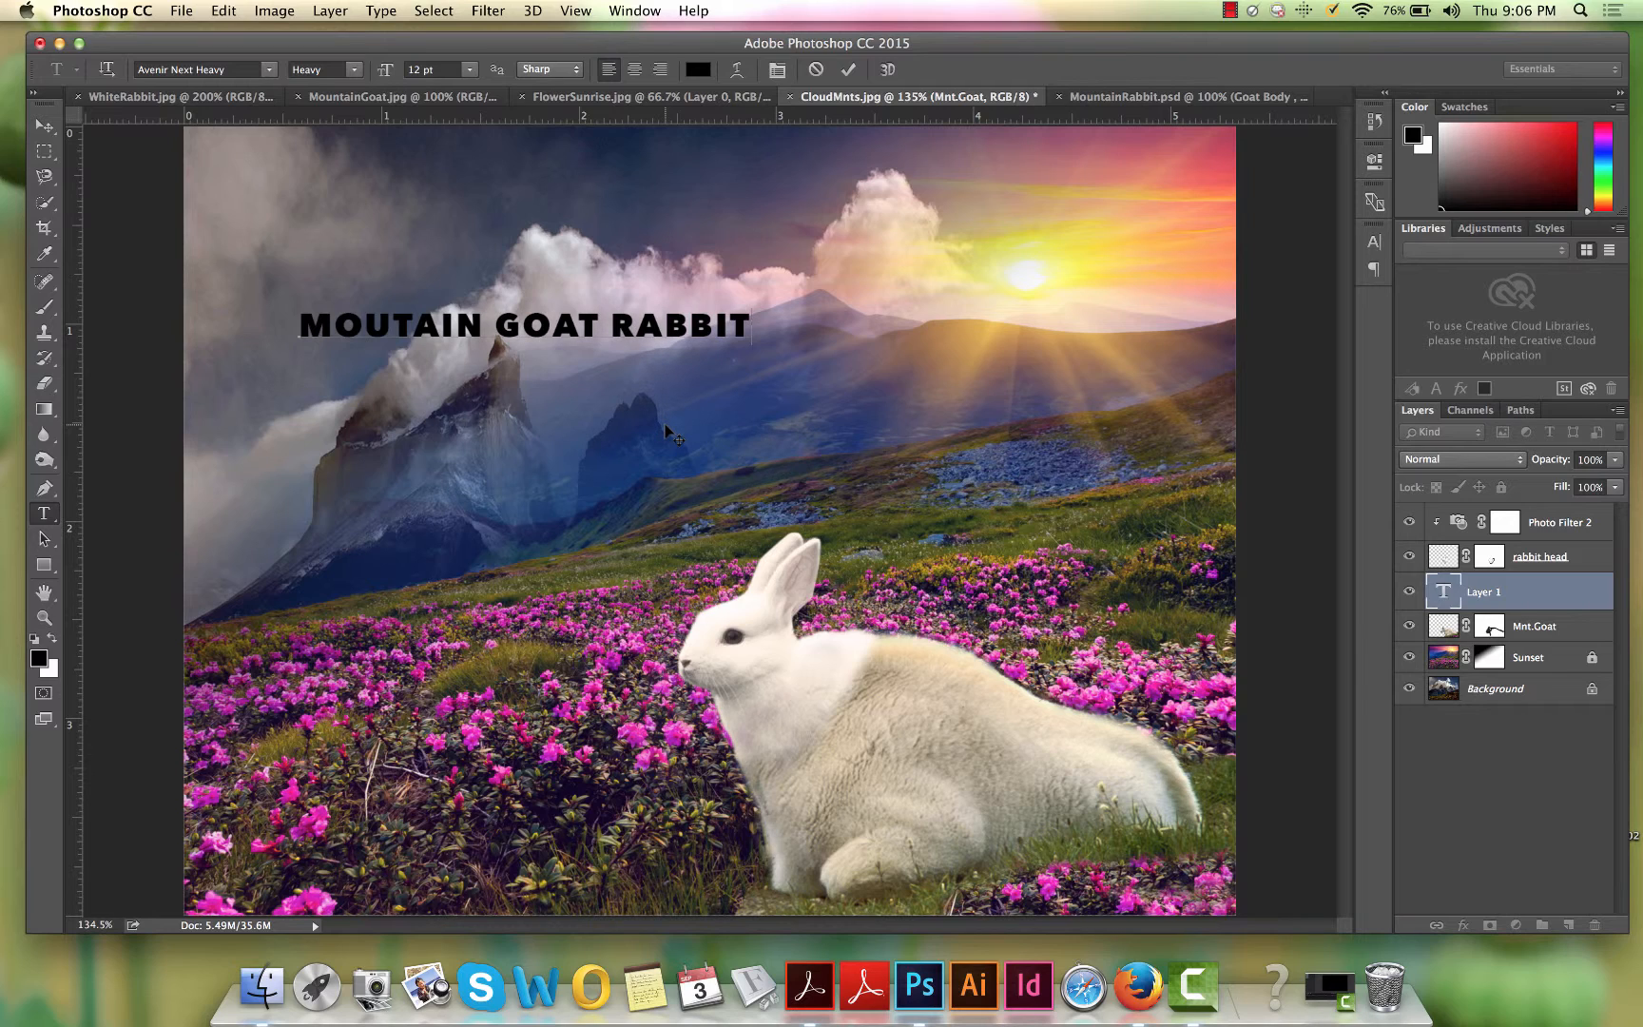
type("S RULE")
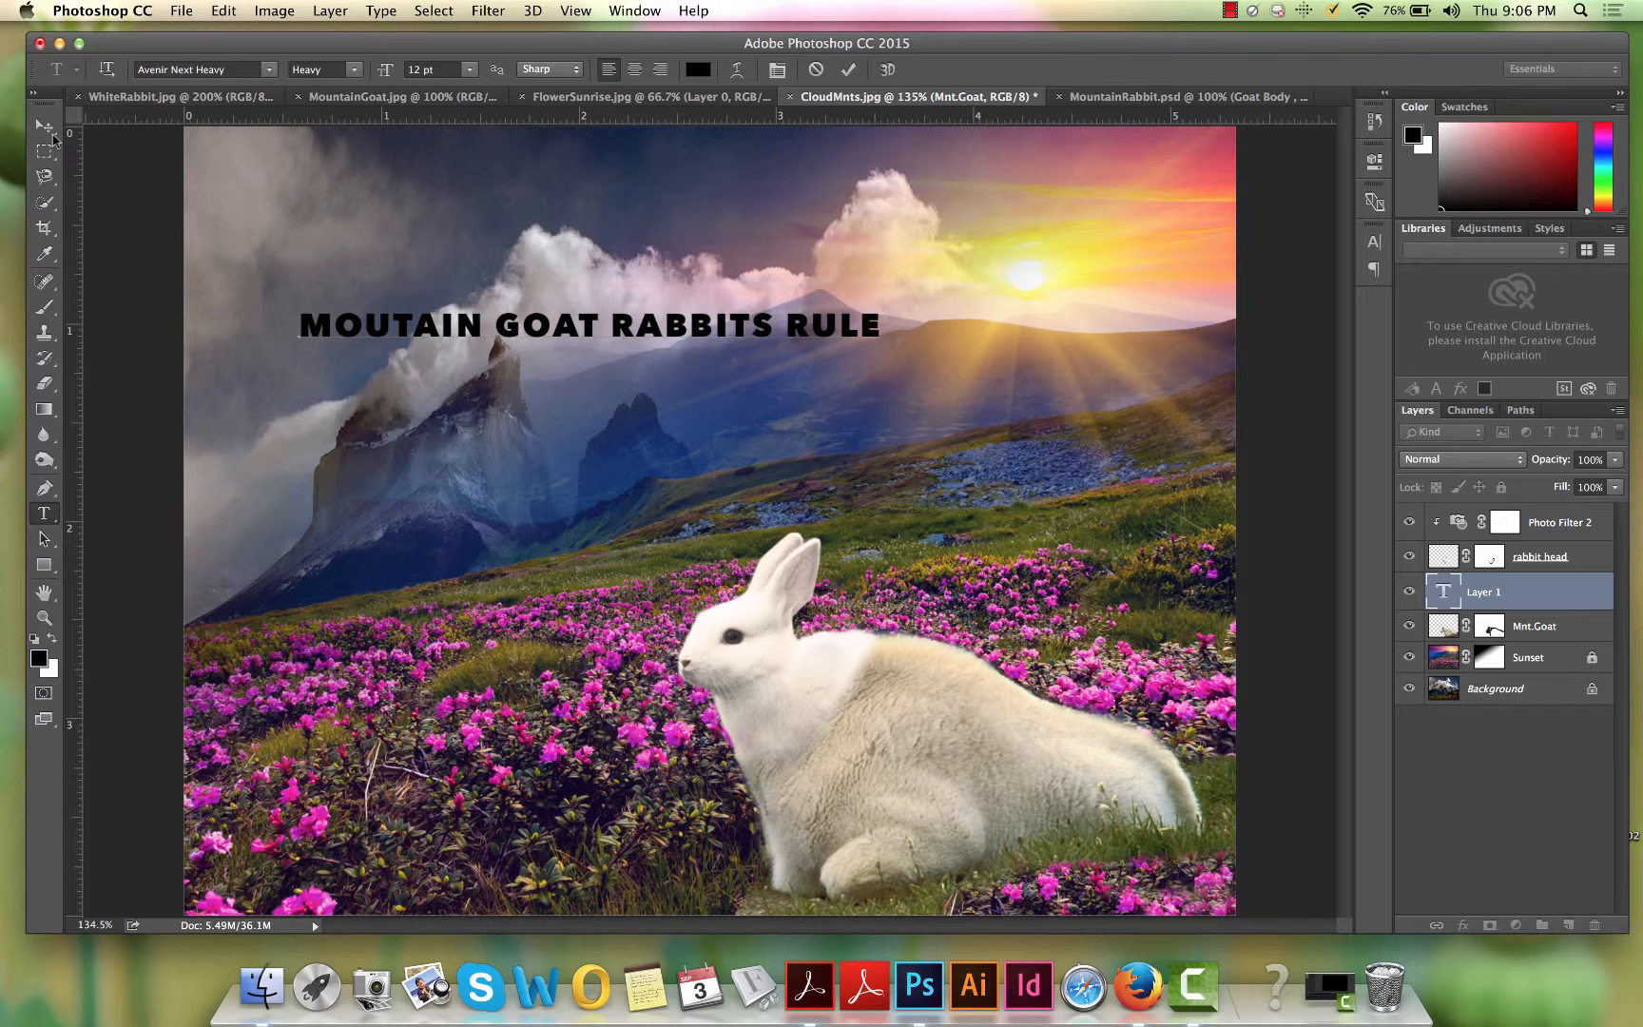
Step: Move the title up and left in the sky and place its text layer above the Photo Filter 2 layer
left_click(44, 125)
left_click_drag(608, 314, 564, 247)
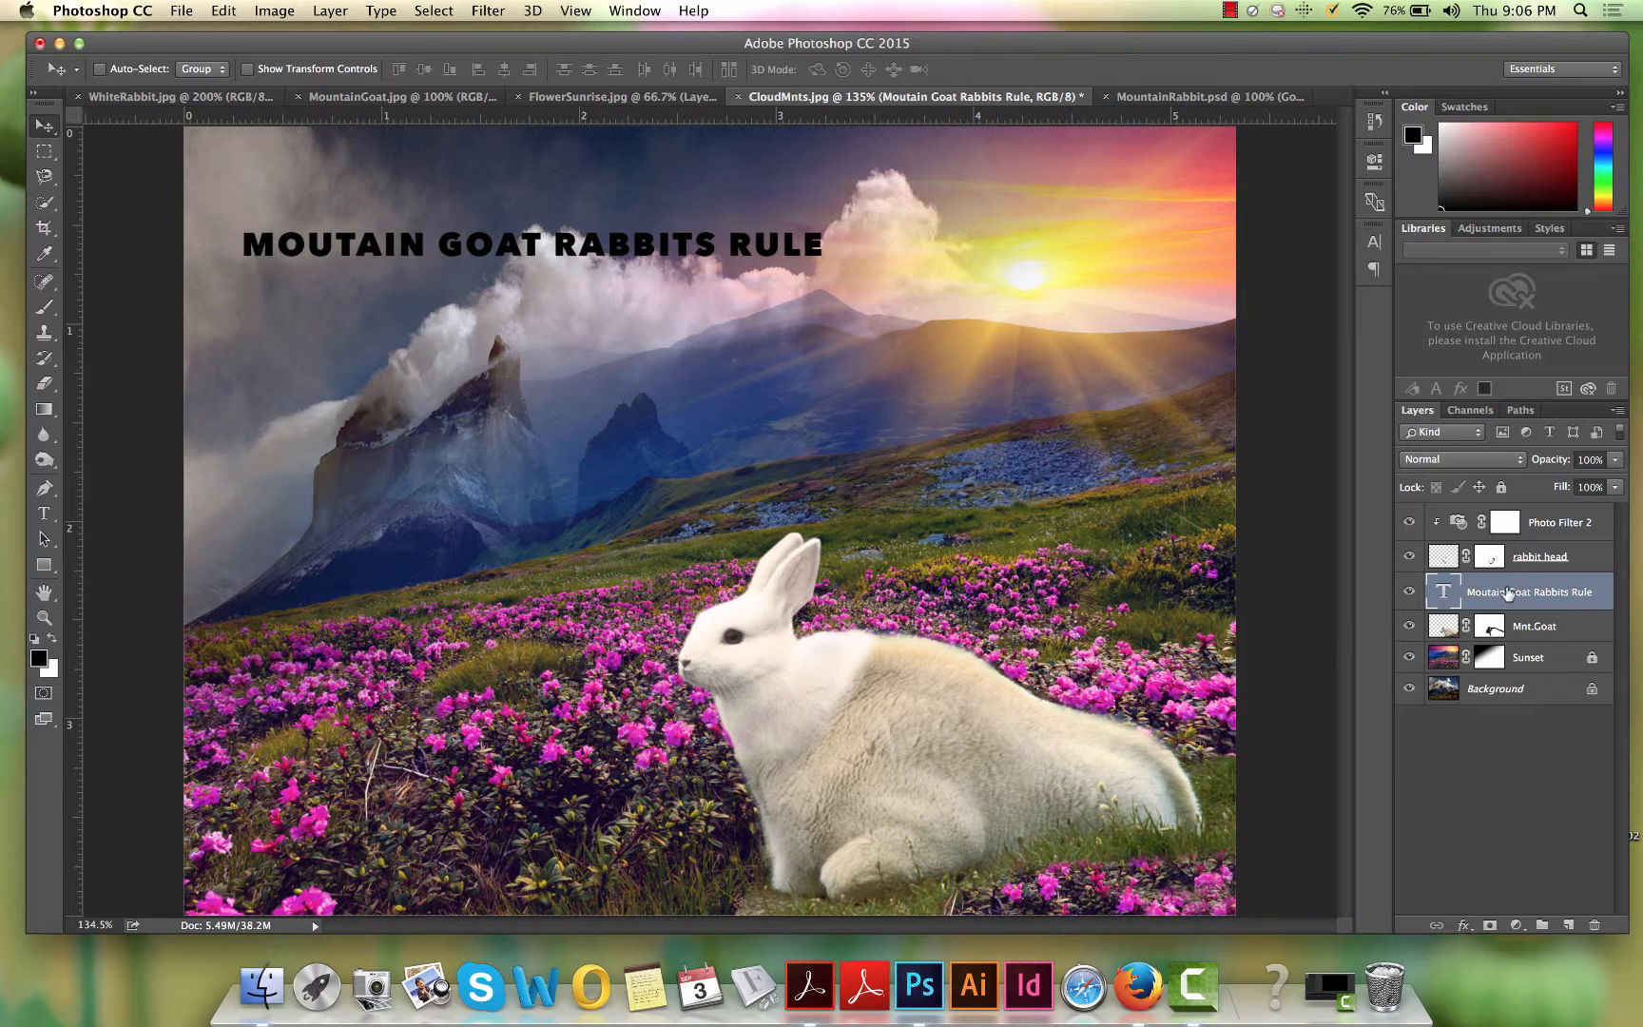
left_click_drag(1486, 595, 1497, 514)
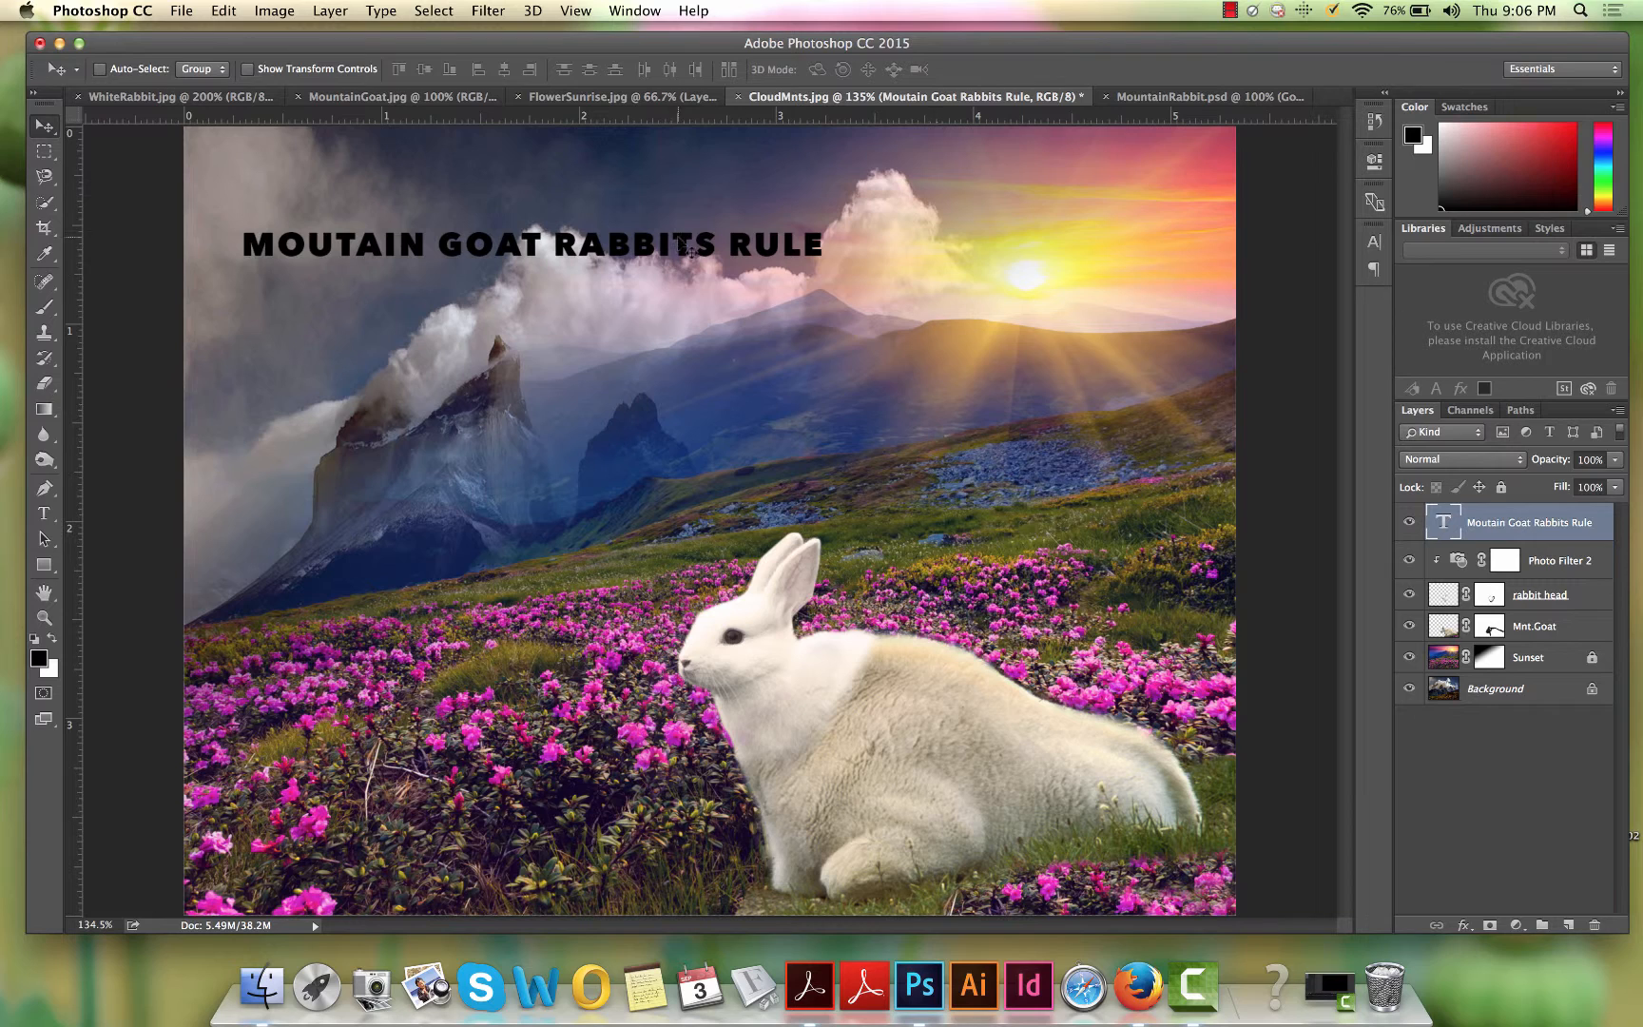
mouse_move(679, 238)
left_mouse_down()
mouse_move(656, 236)
mouse_move(654, 208)
mouse_move(674, 231)
left_mouse_up()
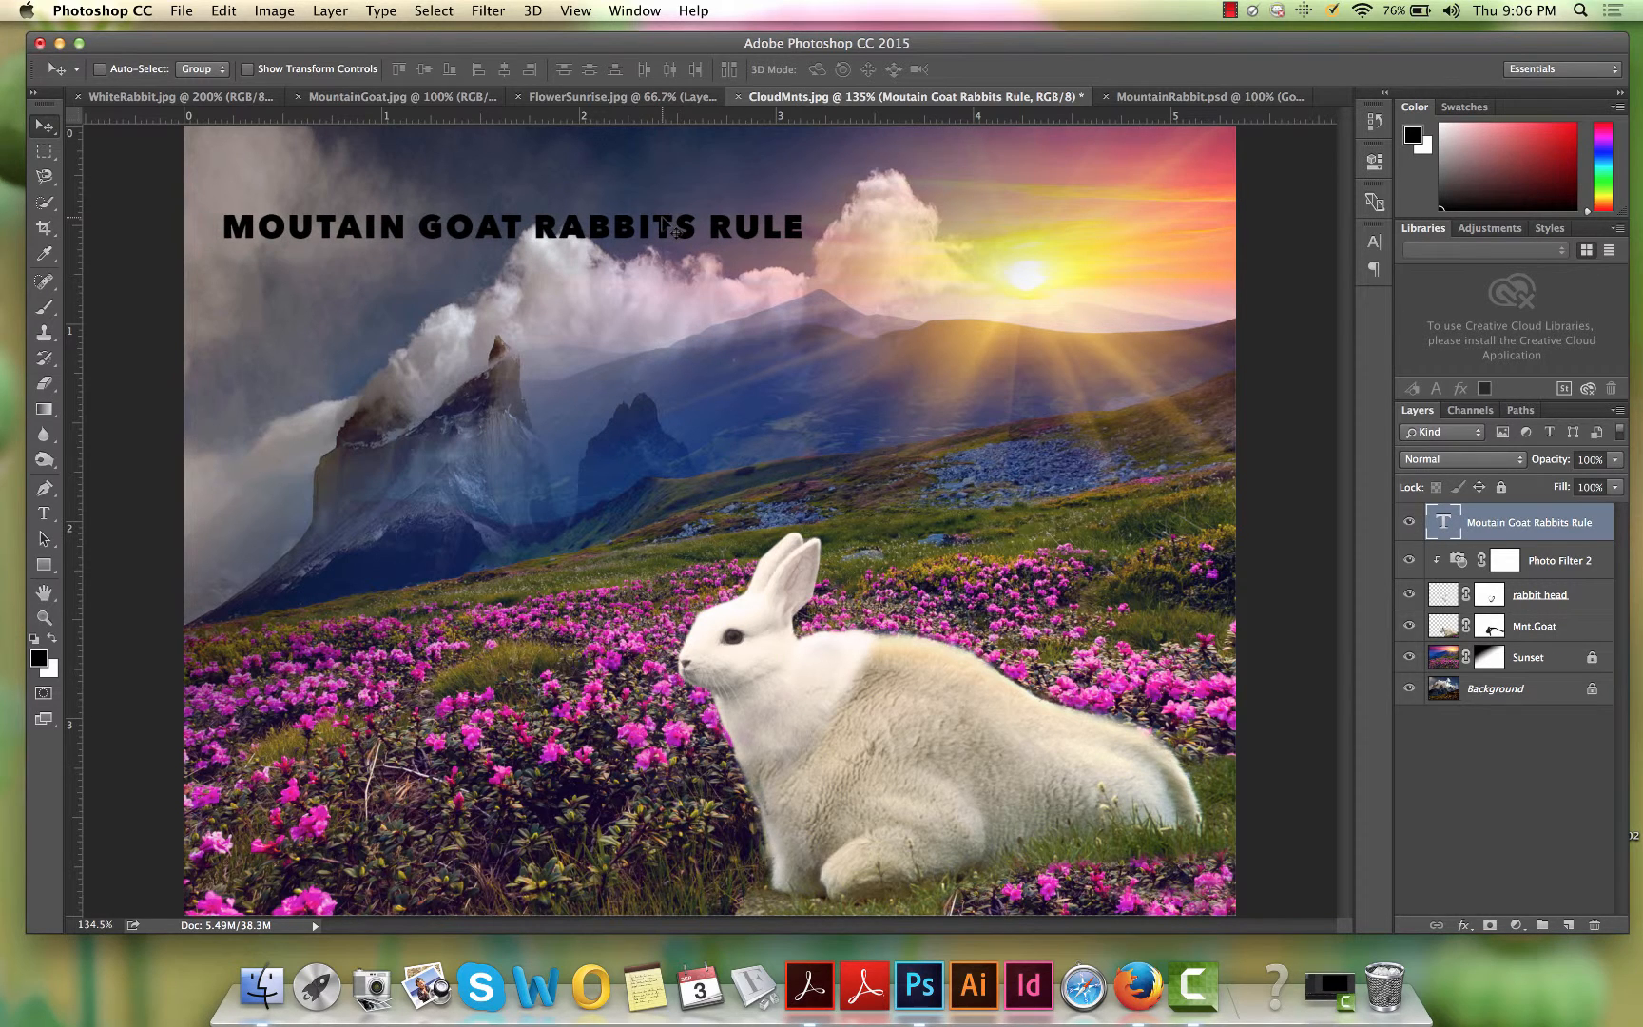
Step: Open the character settings and change the font of the whole title to Bodoni Std Poster
left_click(1375, 244)
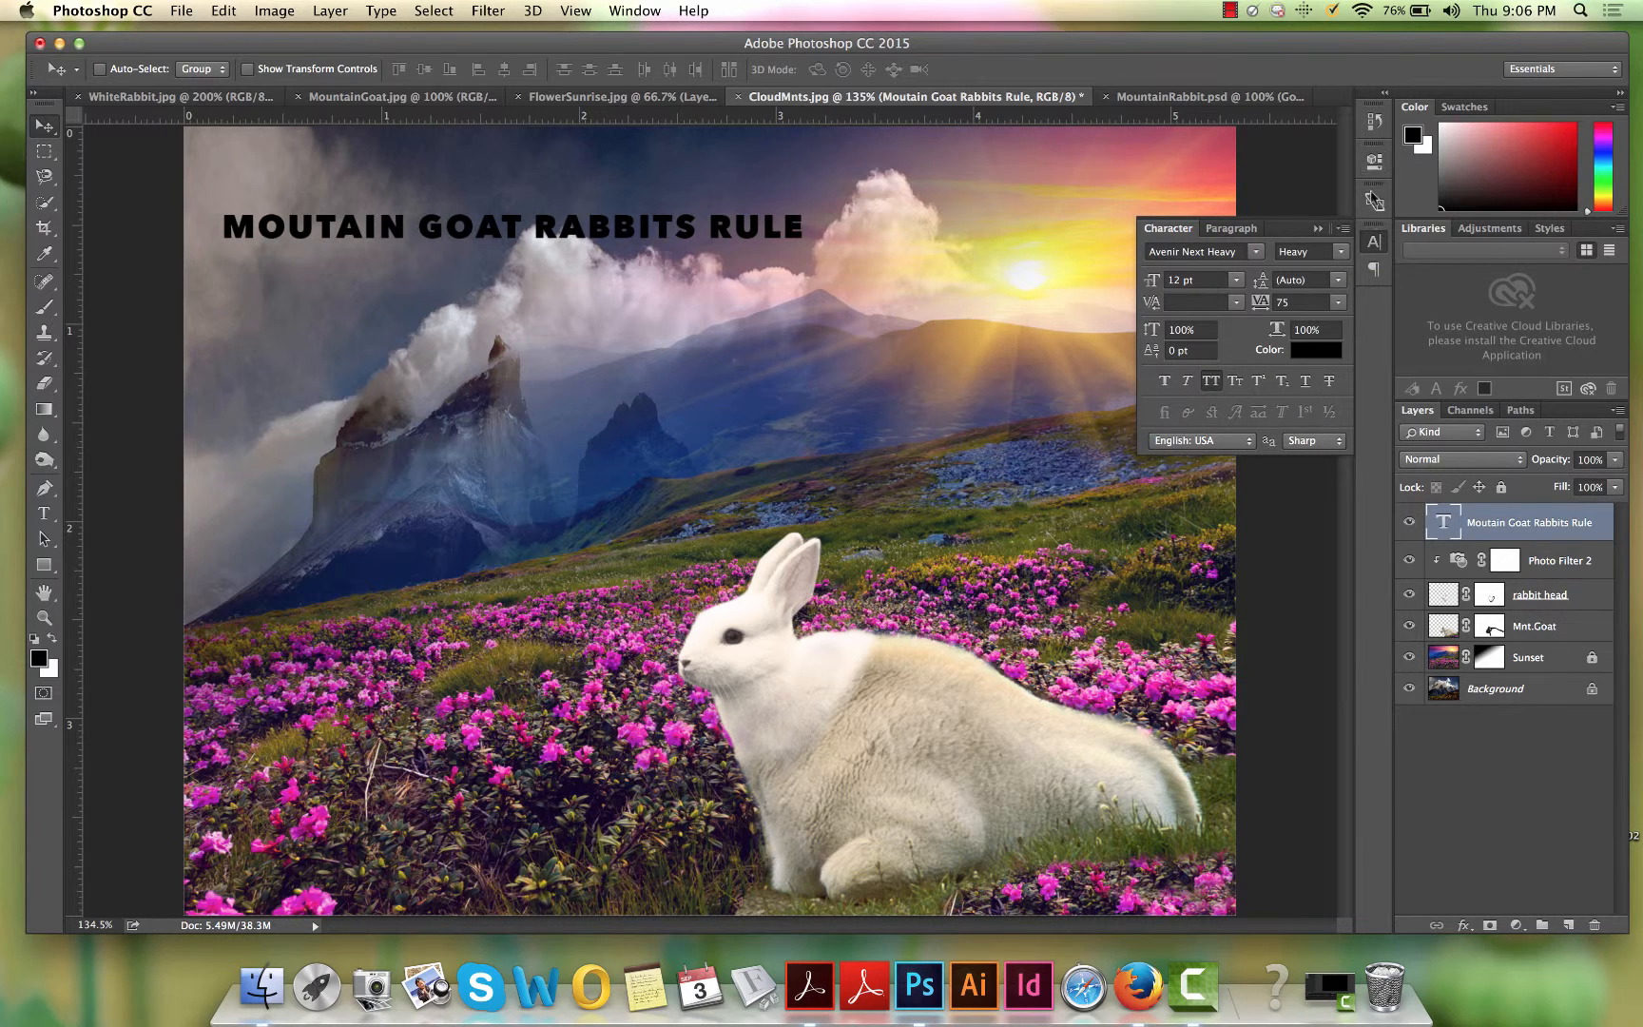
left_click(637, 9)
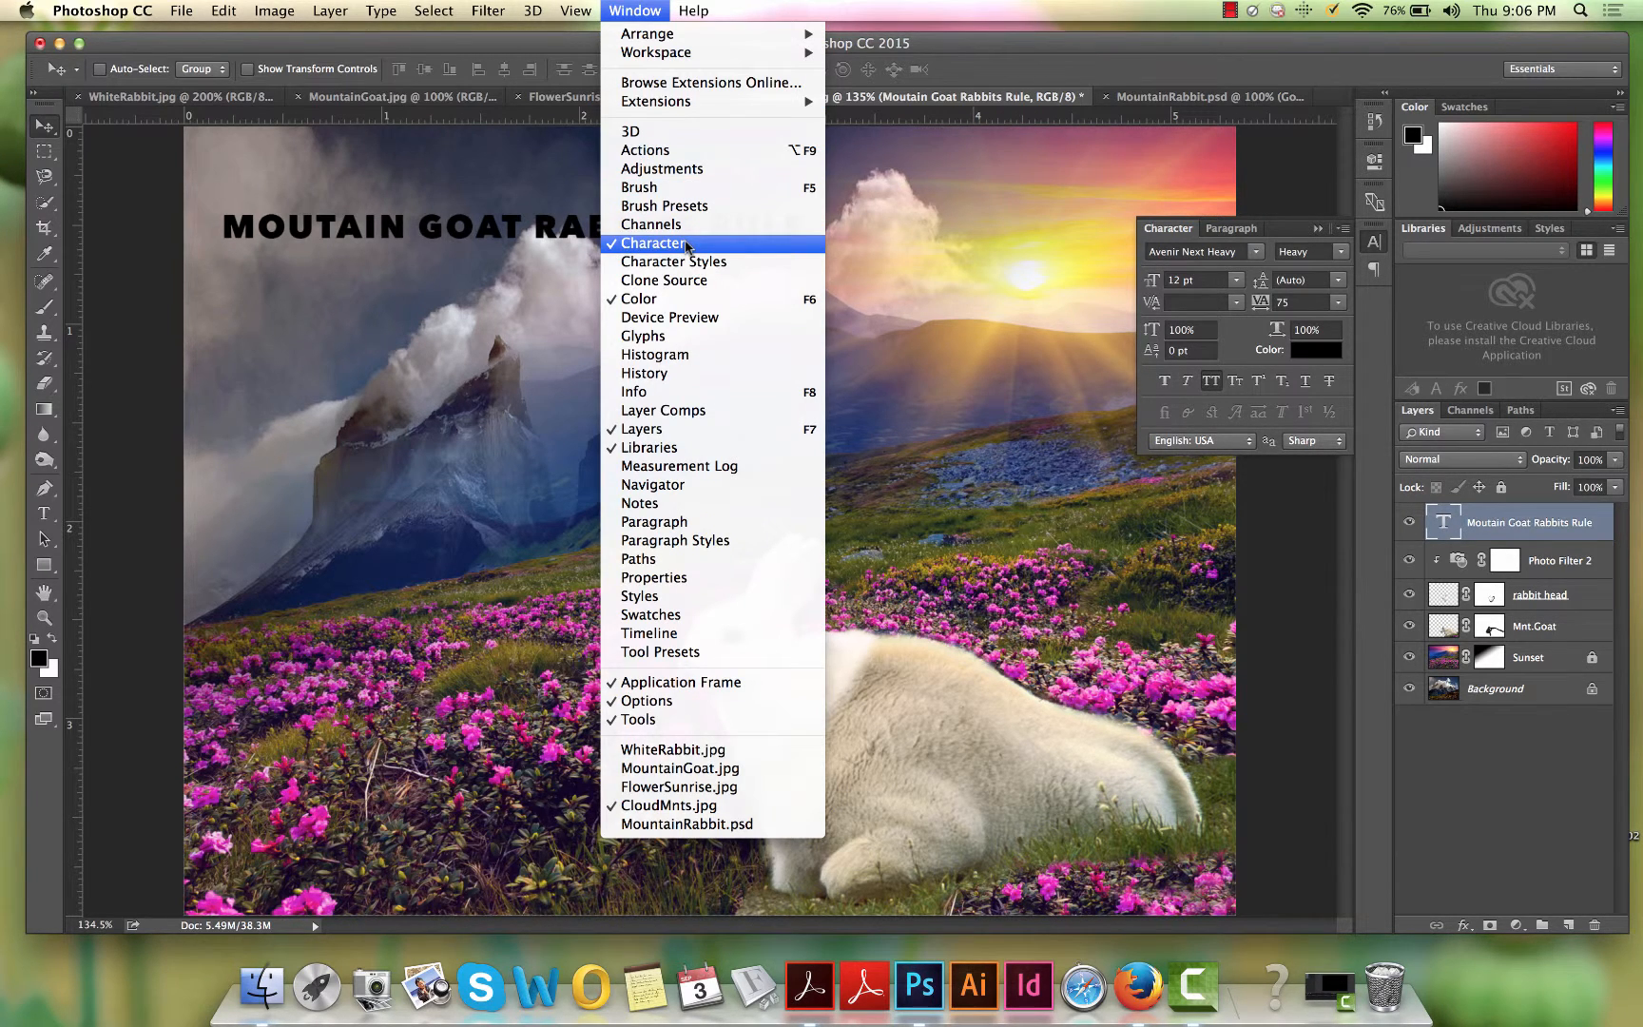
left_click(1375, 363)
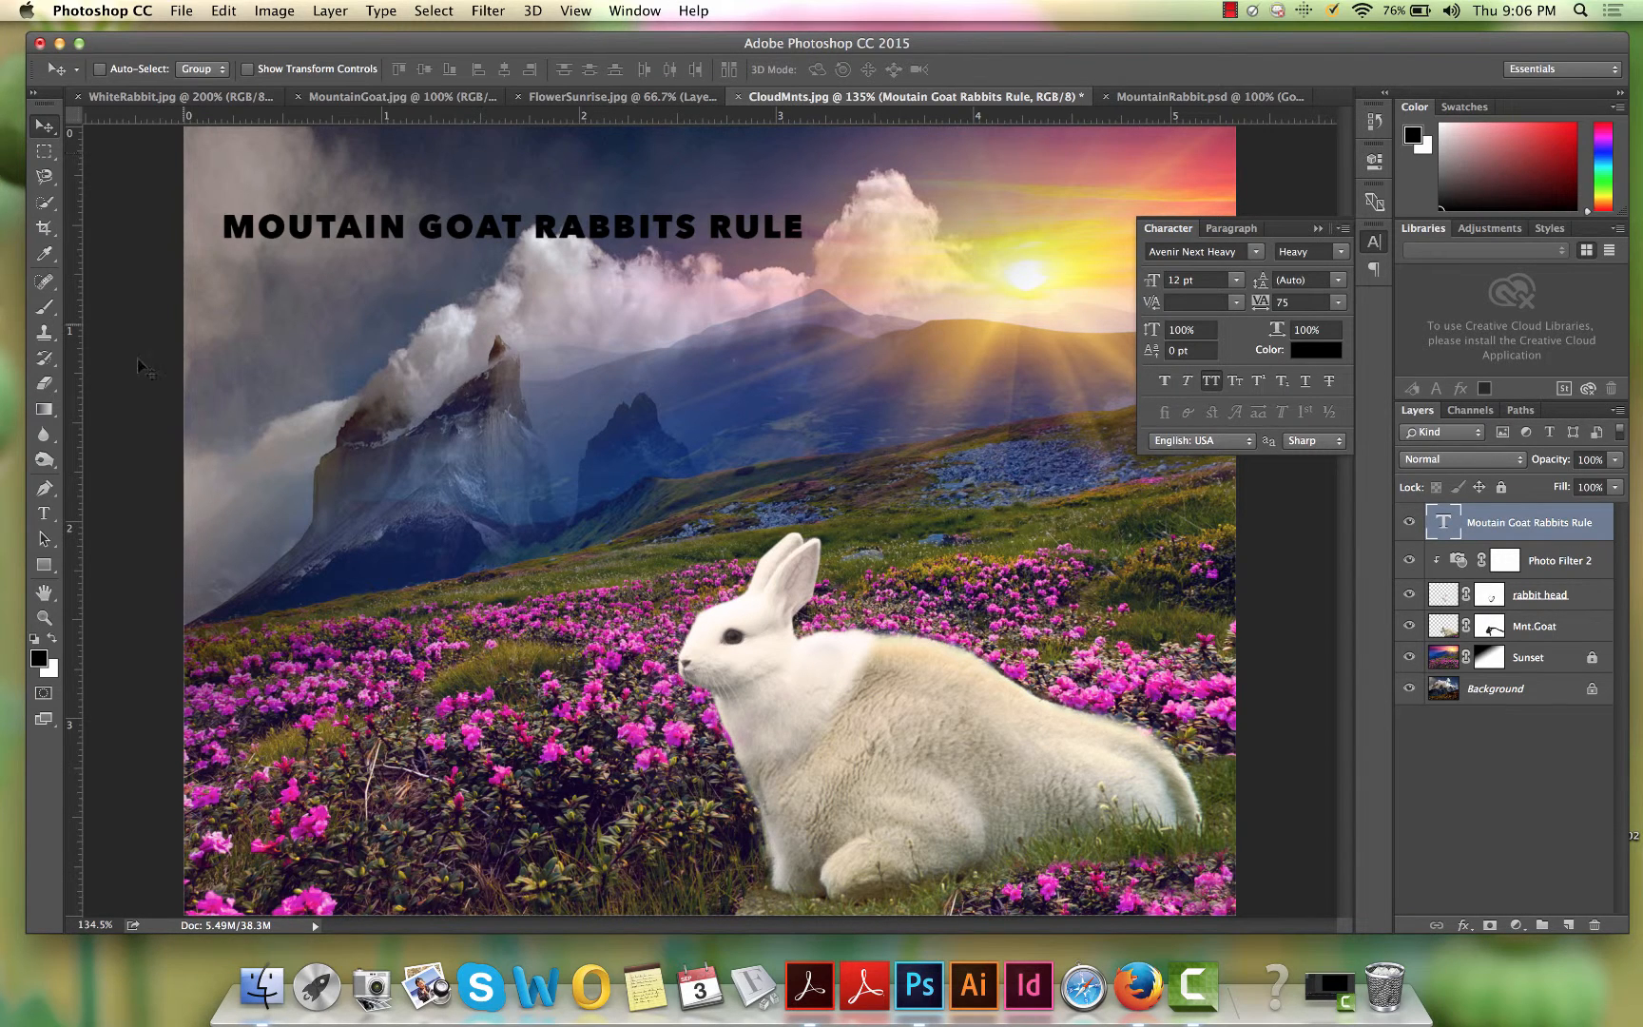
left_click(43, 516)
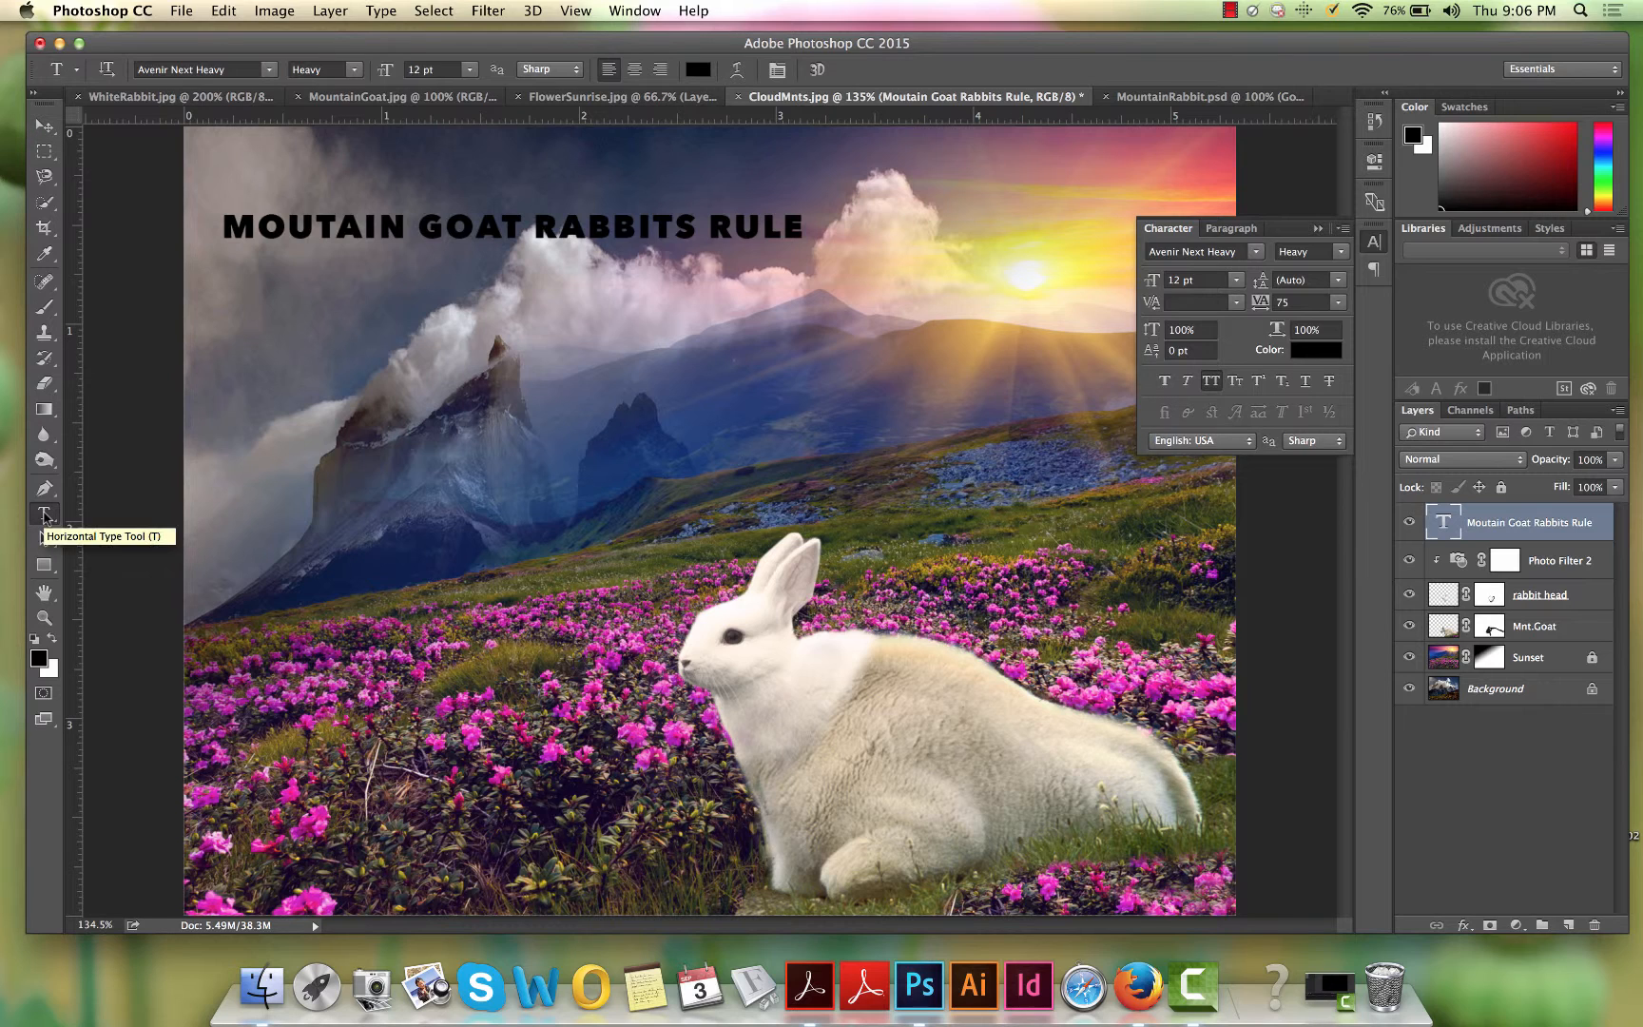
double_click(361, 226)
left_click(360, 222)
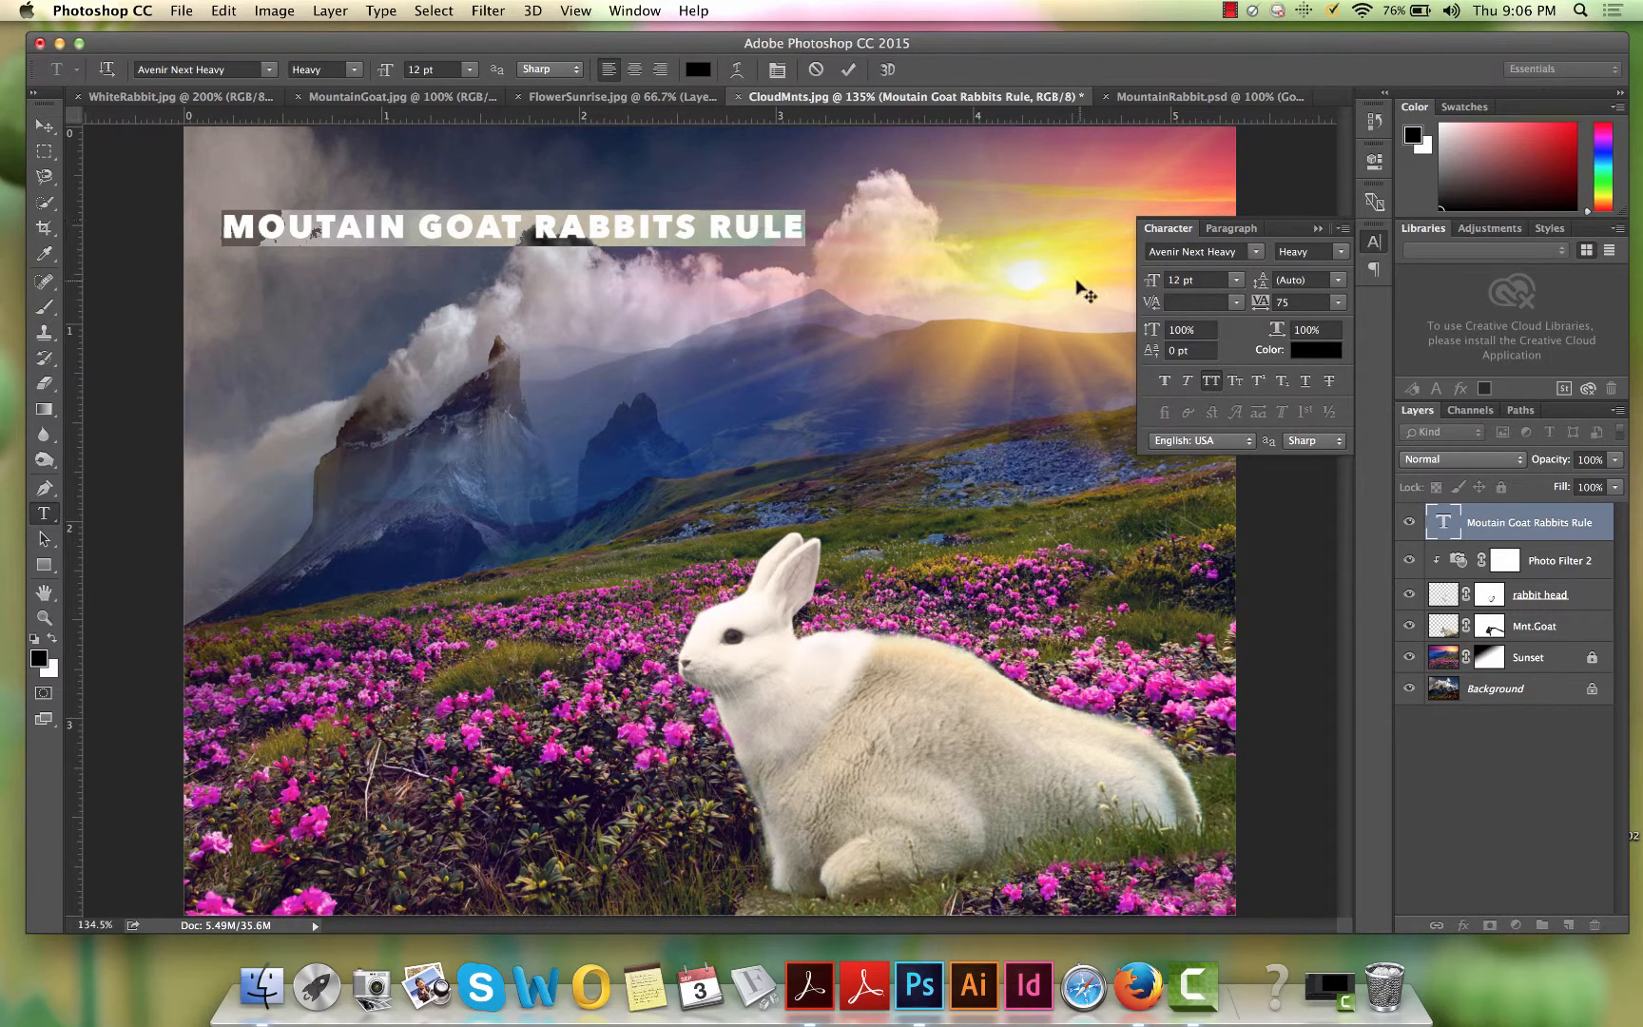
left_click(1256, 252)
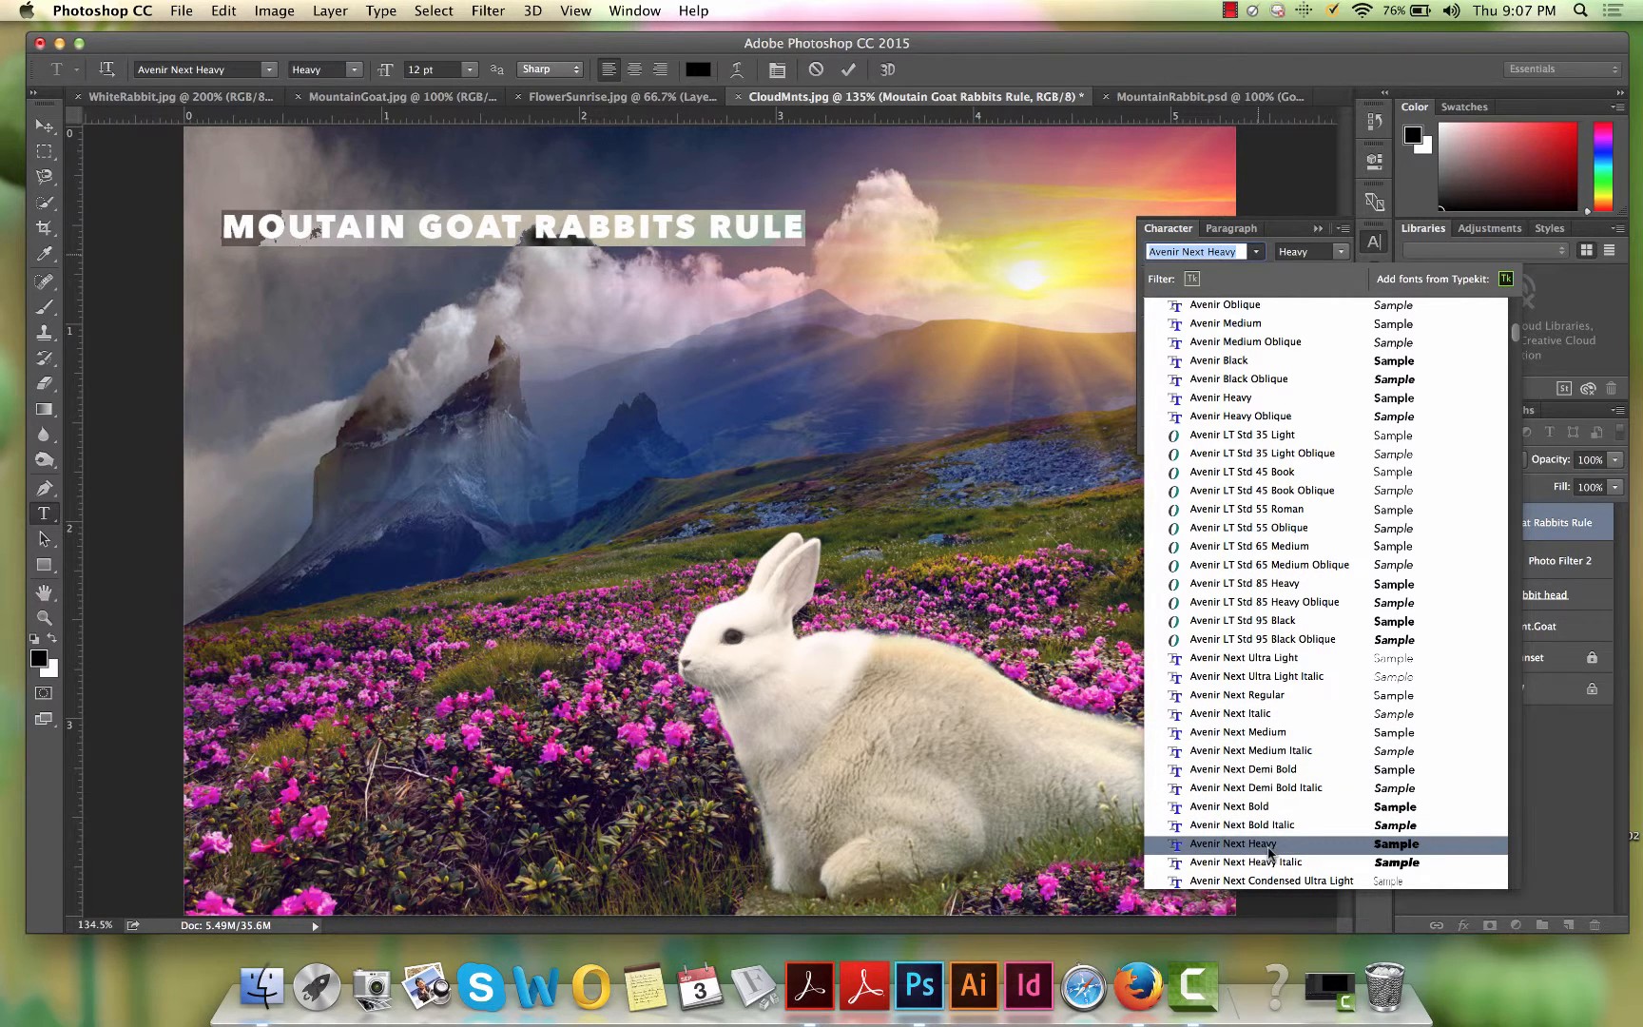
key("Escape")
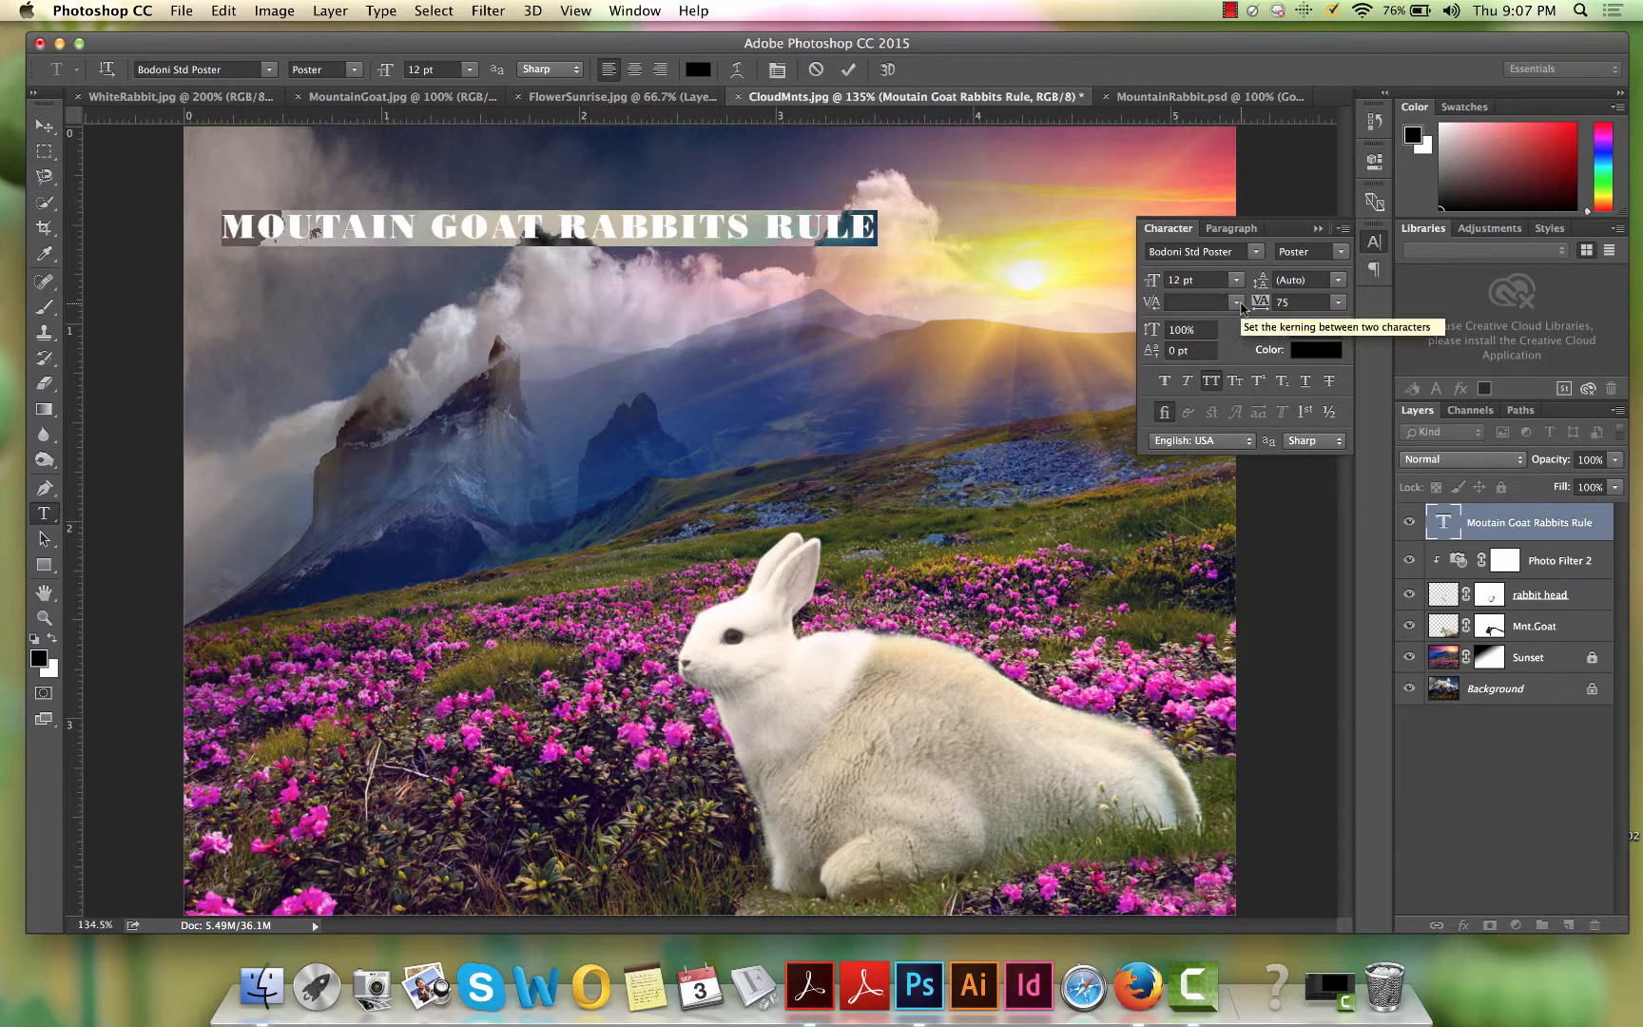
Step: Break the title into two lines just before the word RABBITS
left_click(1338, 280)
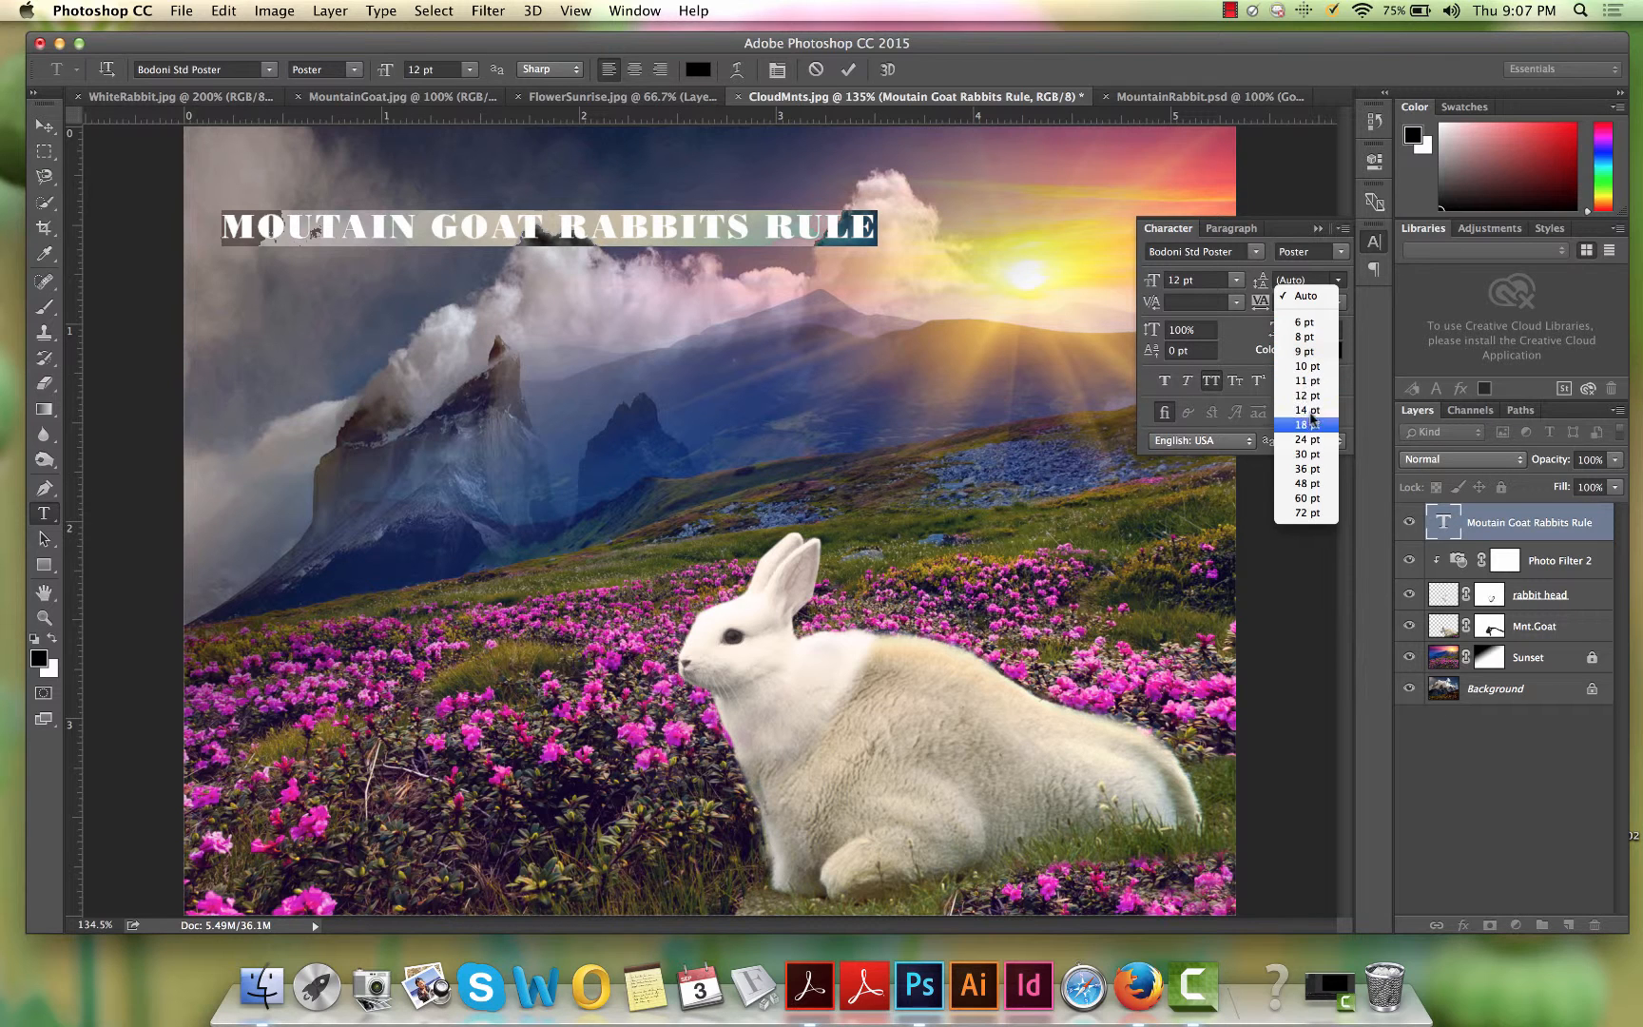
left_click(548, 224)
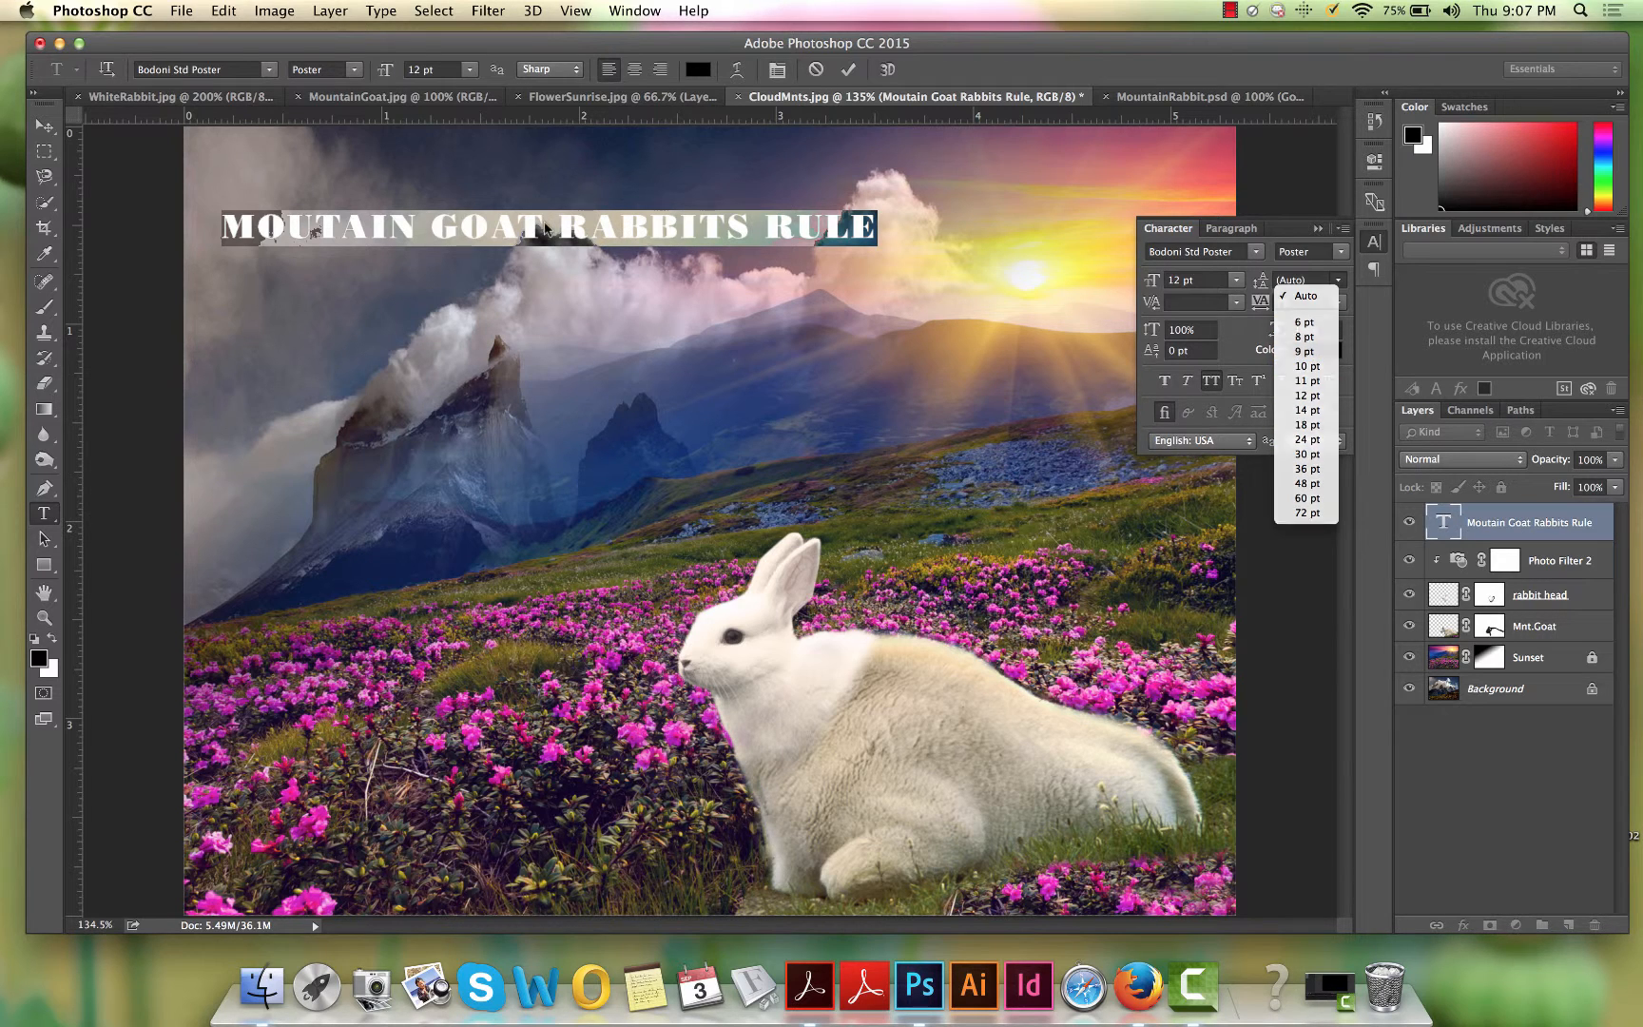
left_click(558, 224)
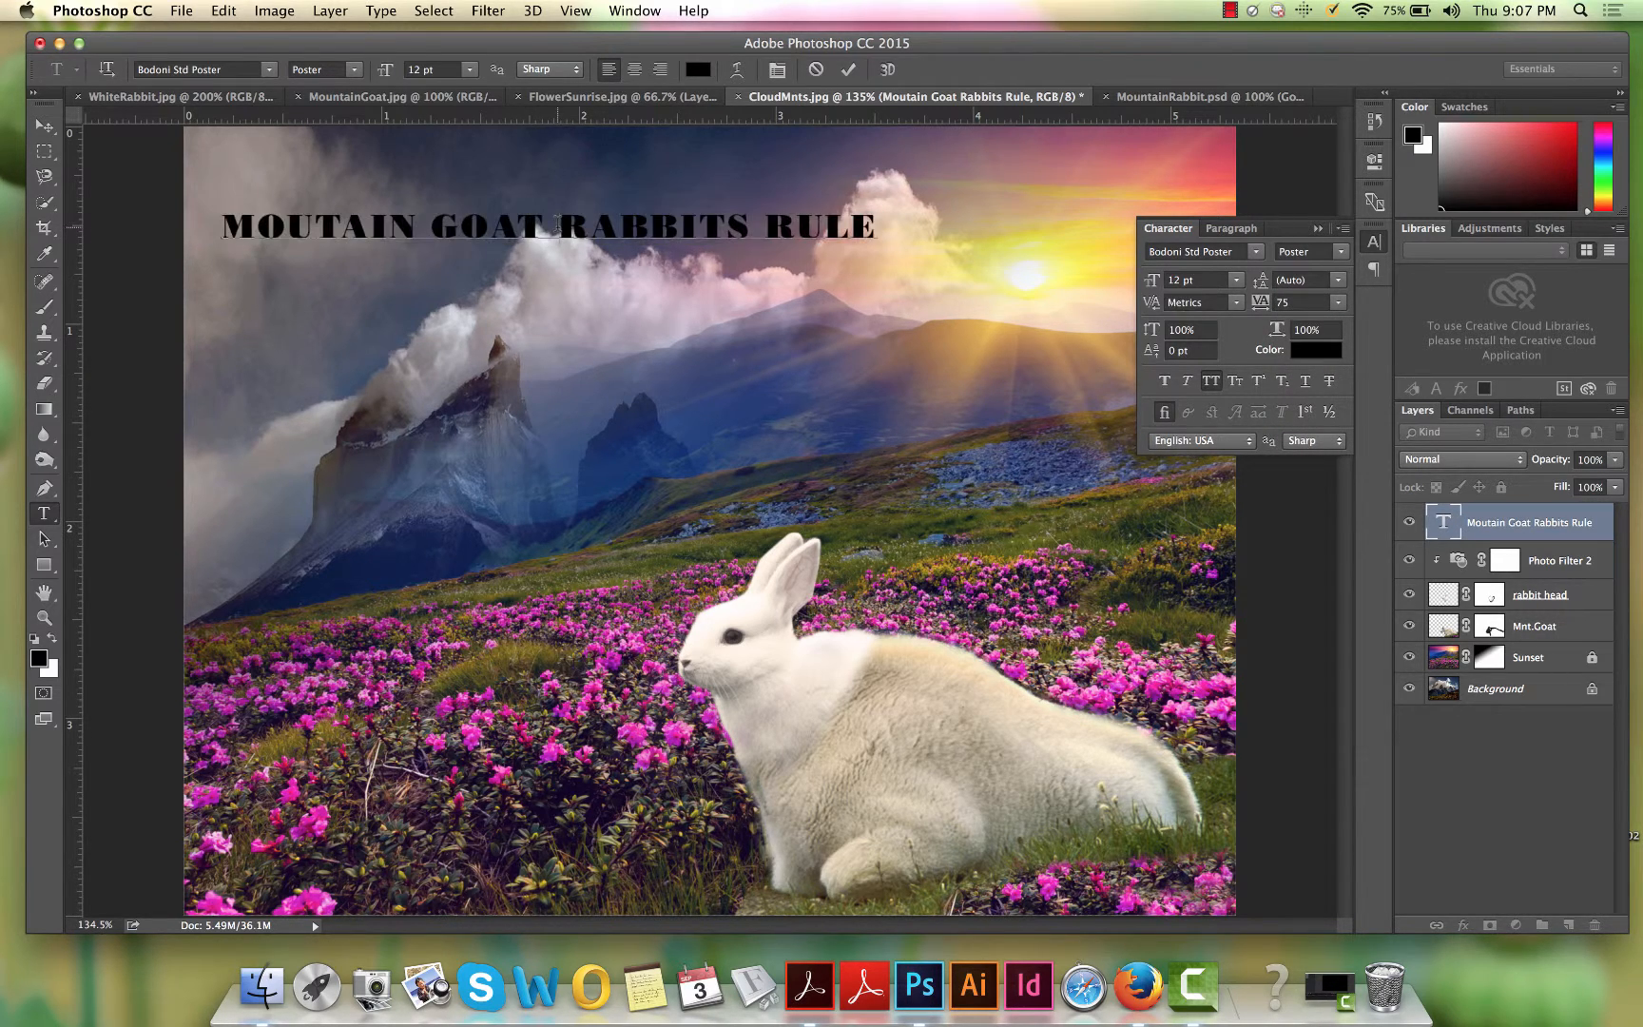
key("Return")
Step: Set the leading of both title lines to 36 pt
left_click_drag(539, 266, 183, 210)
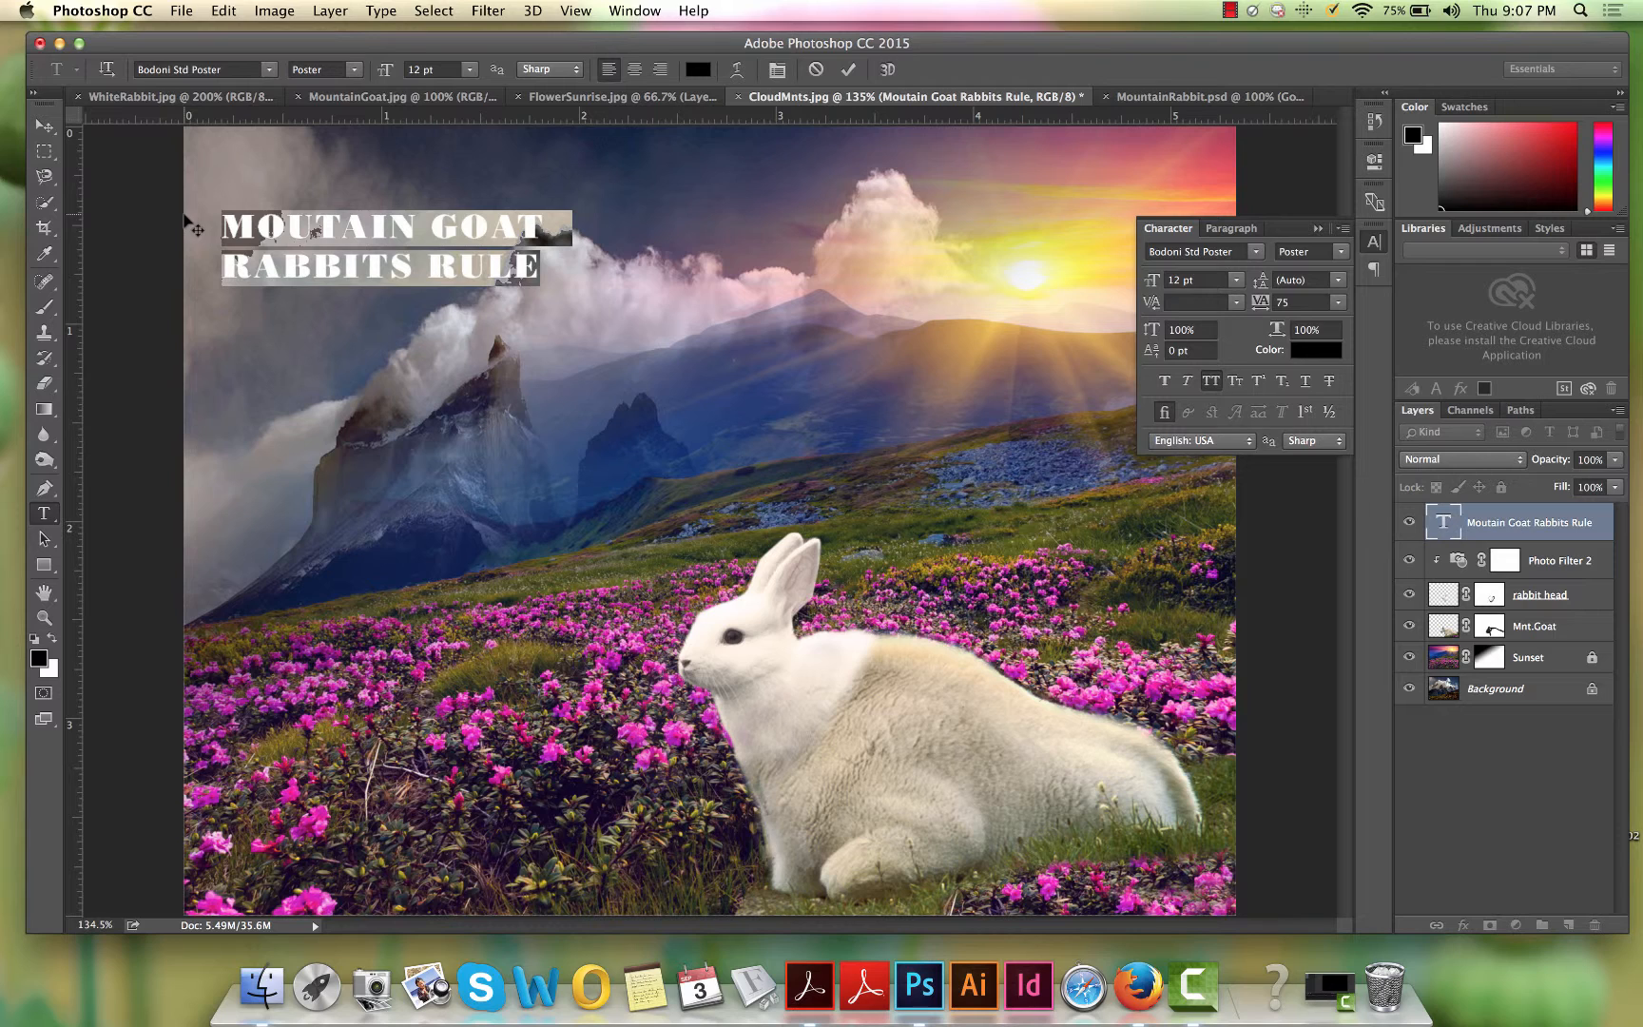
left_click(1338, 280)
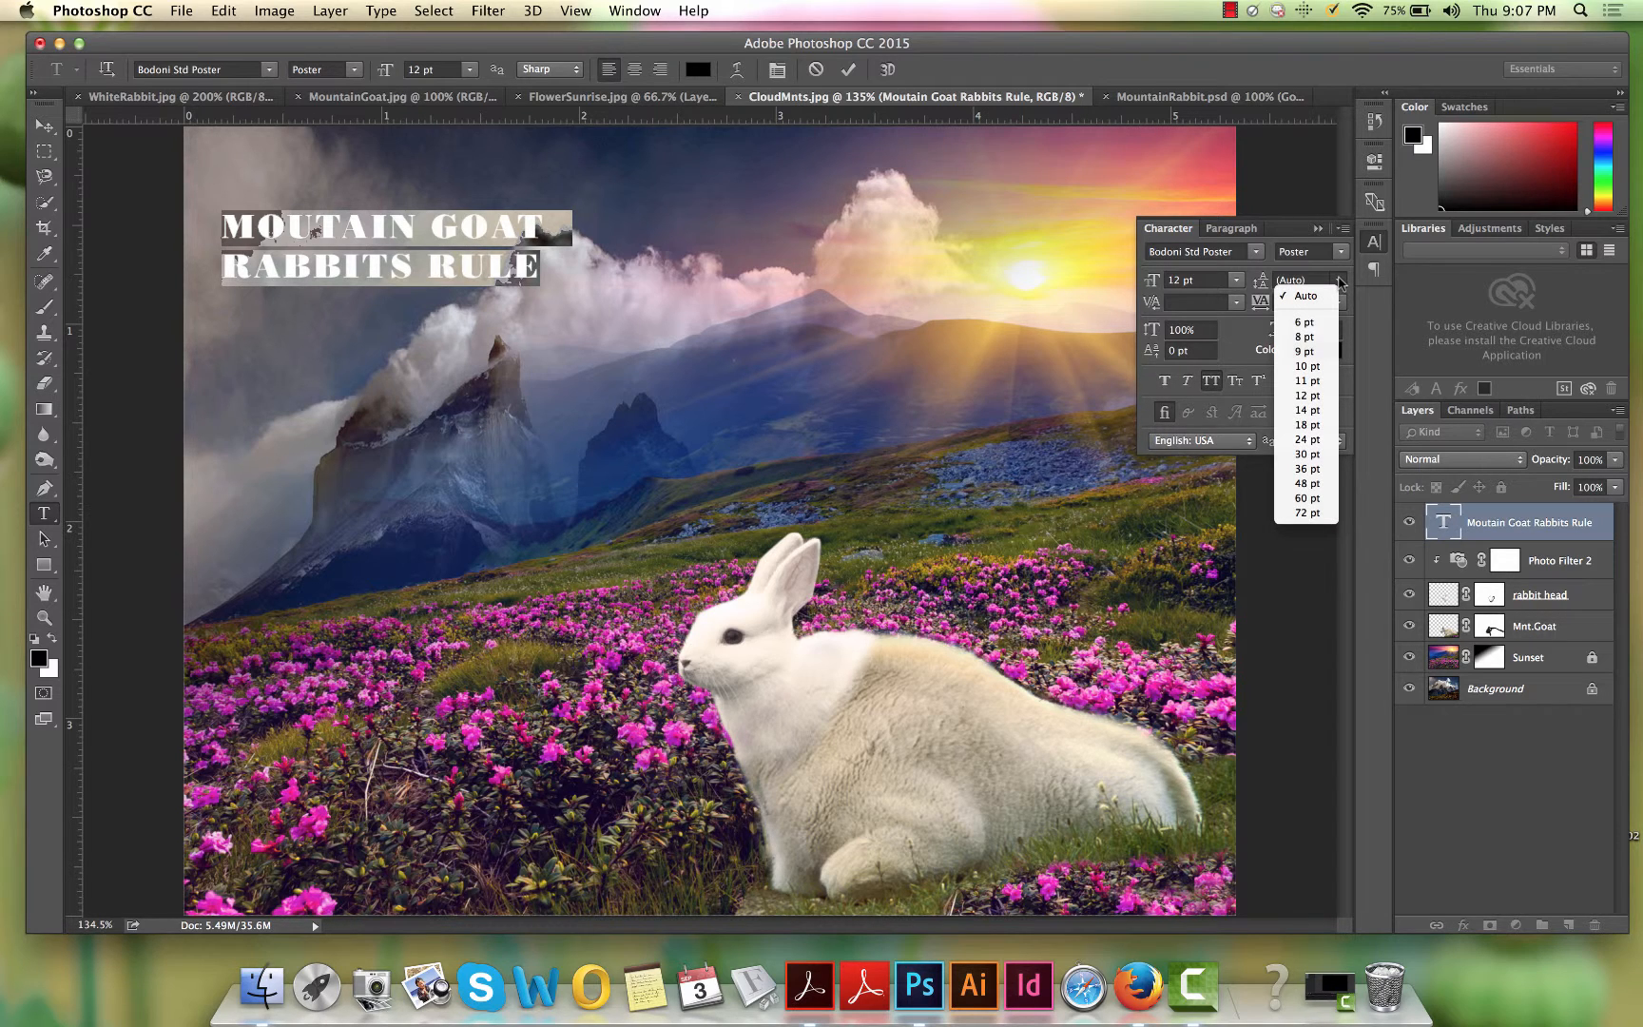
left_click(1307, 469)
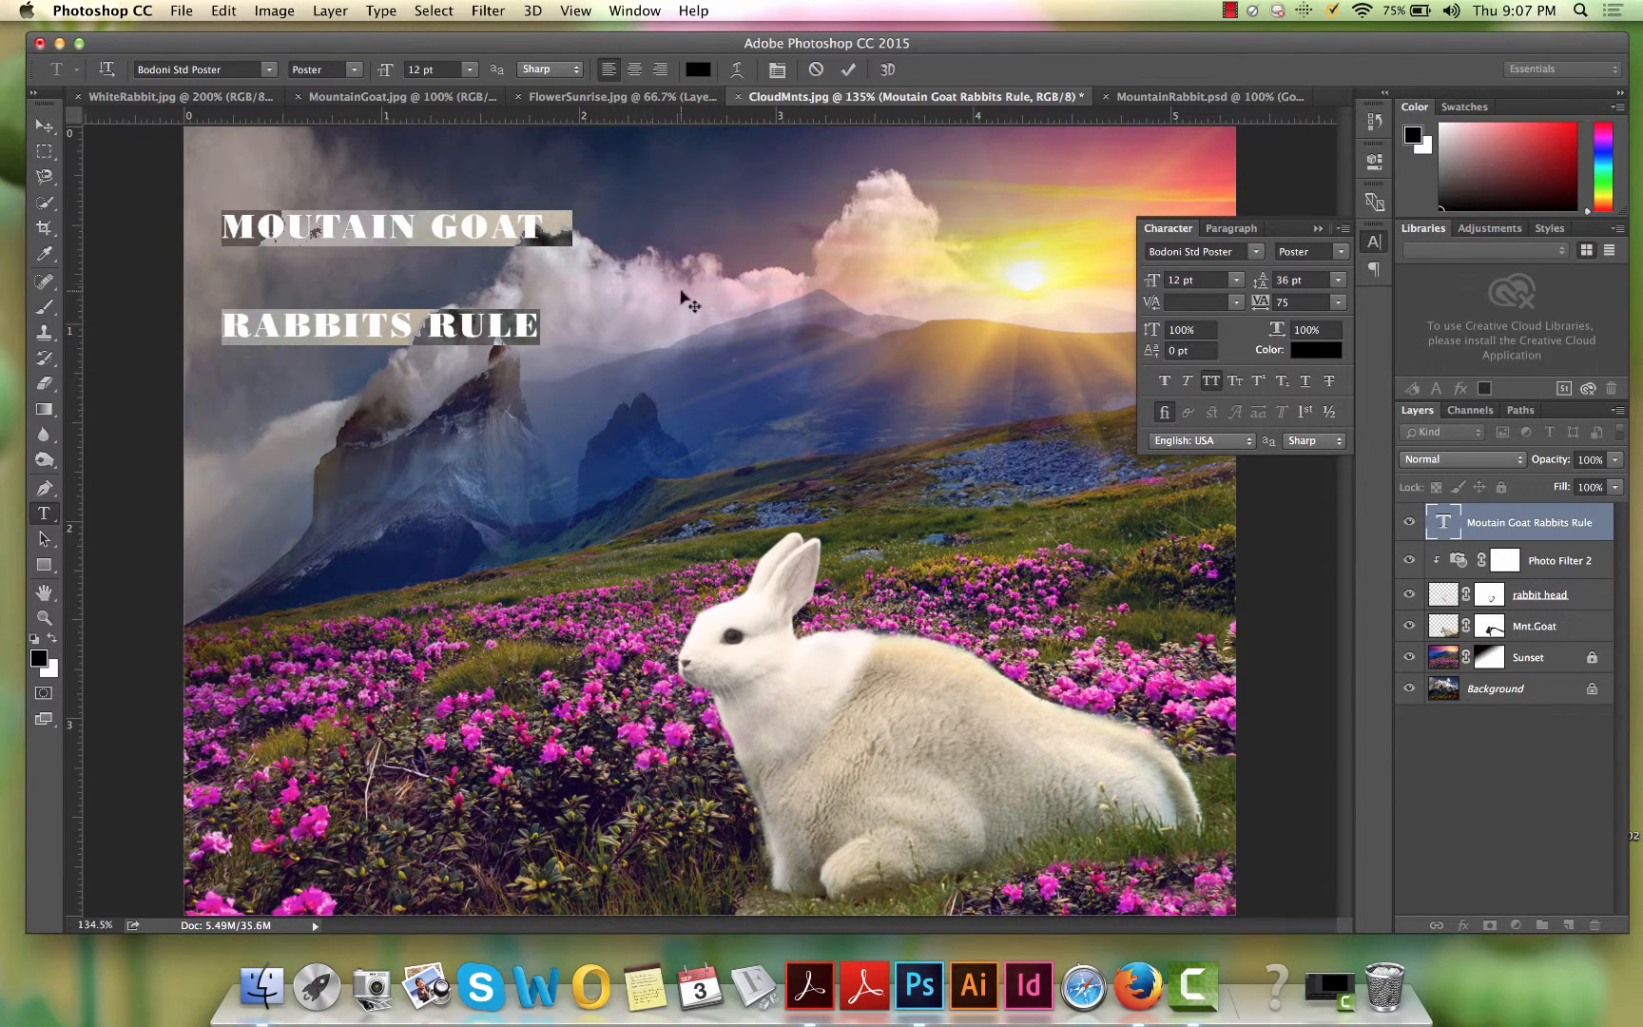
Step: Try wider tracking on both title lines, first at 100 and finally at 300
left_click(1340, 303)
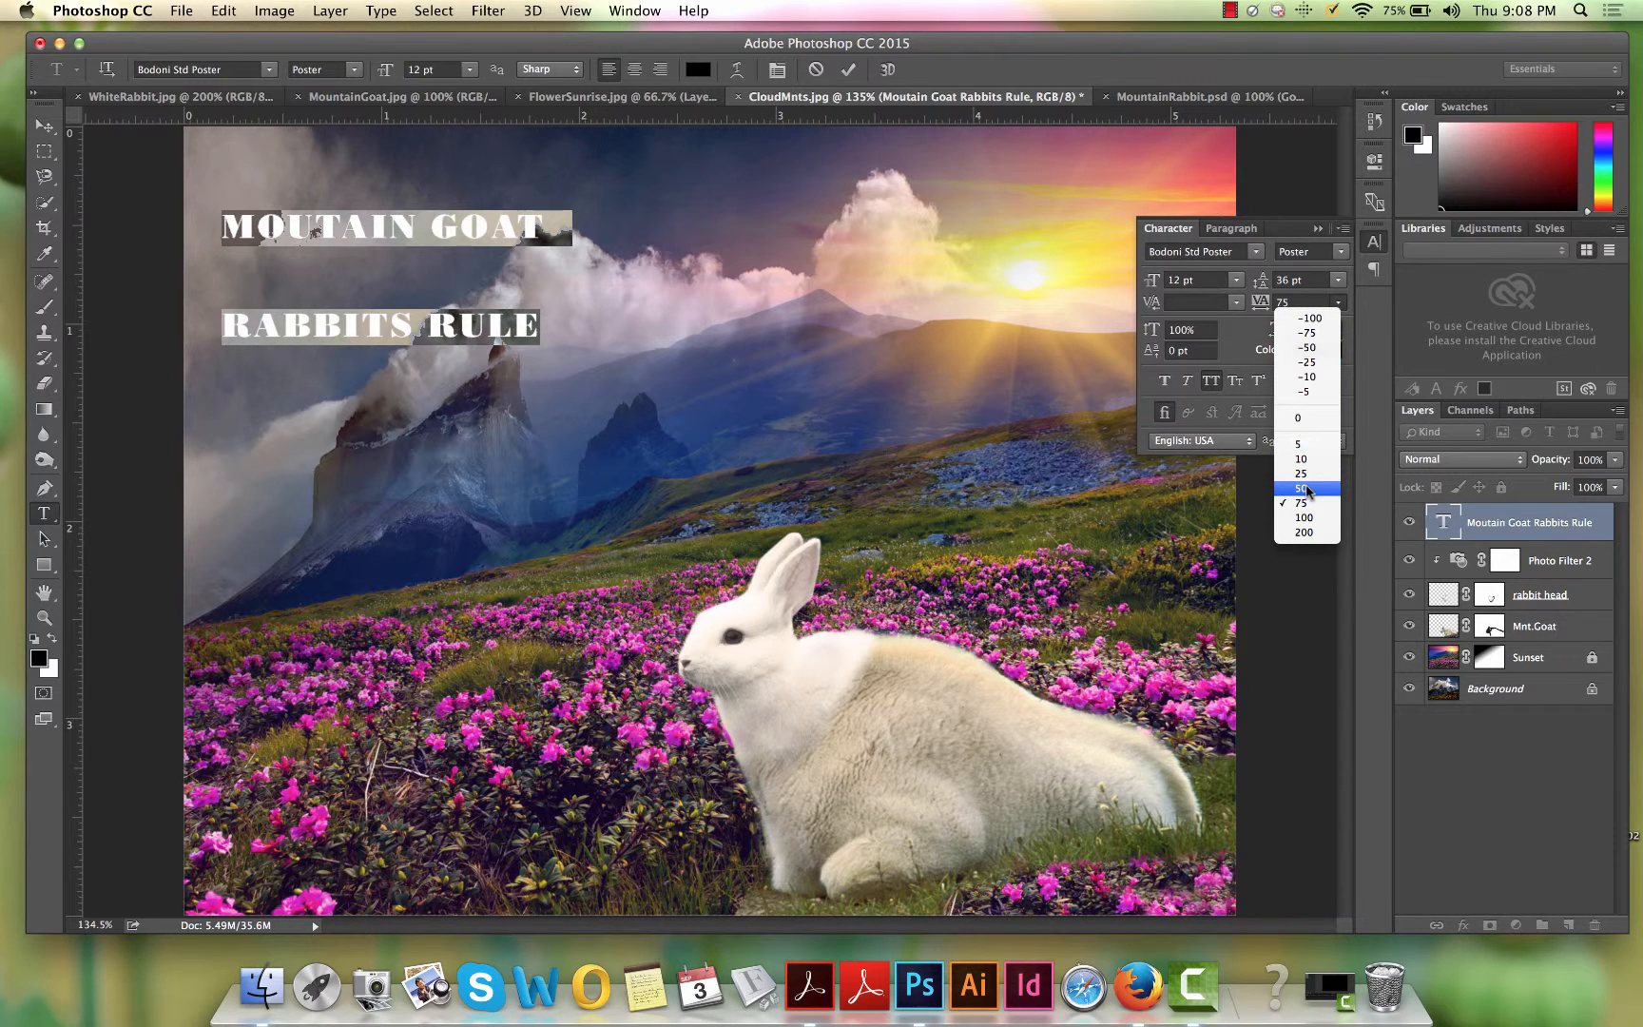
left_click(1304, 517)
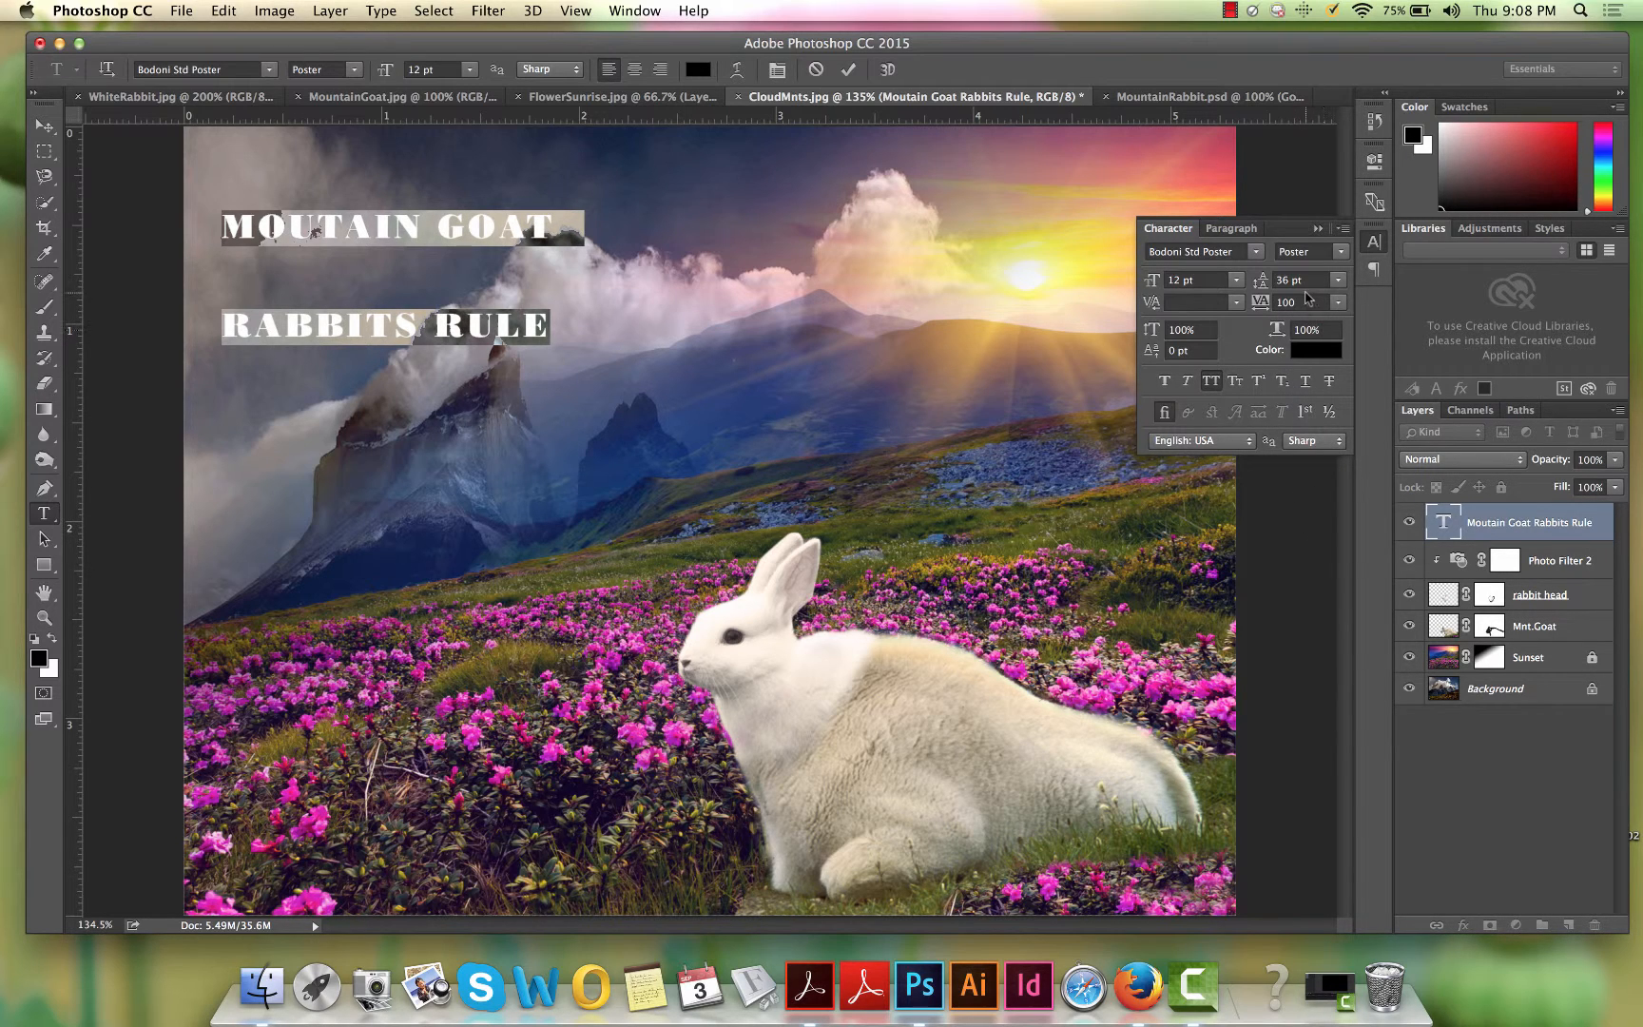
left_click_drag(1305, 301, 1201, 301)
type("39")
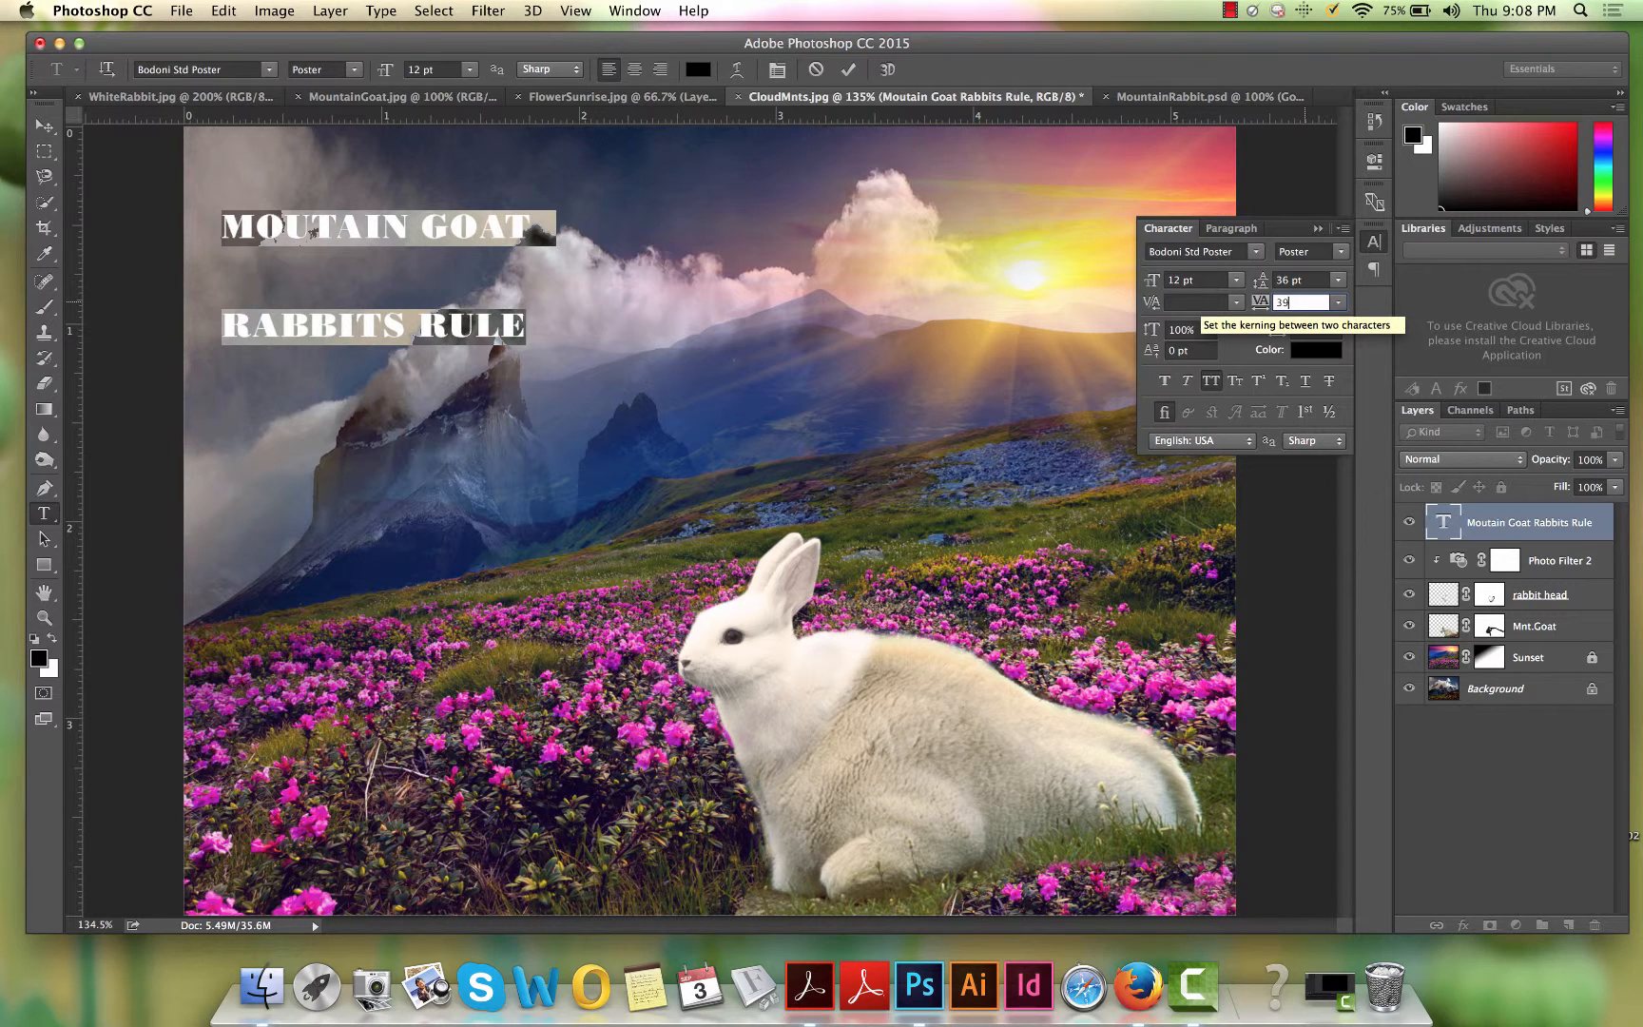
key("BackSpace")
type("00")
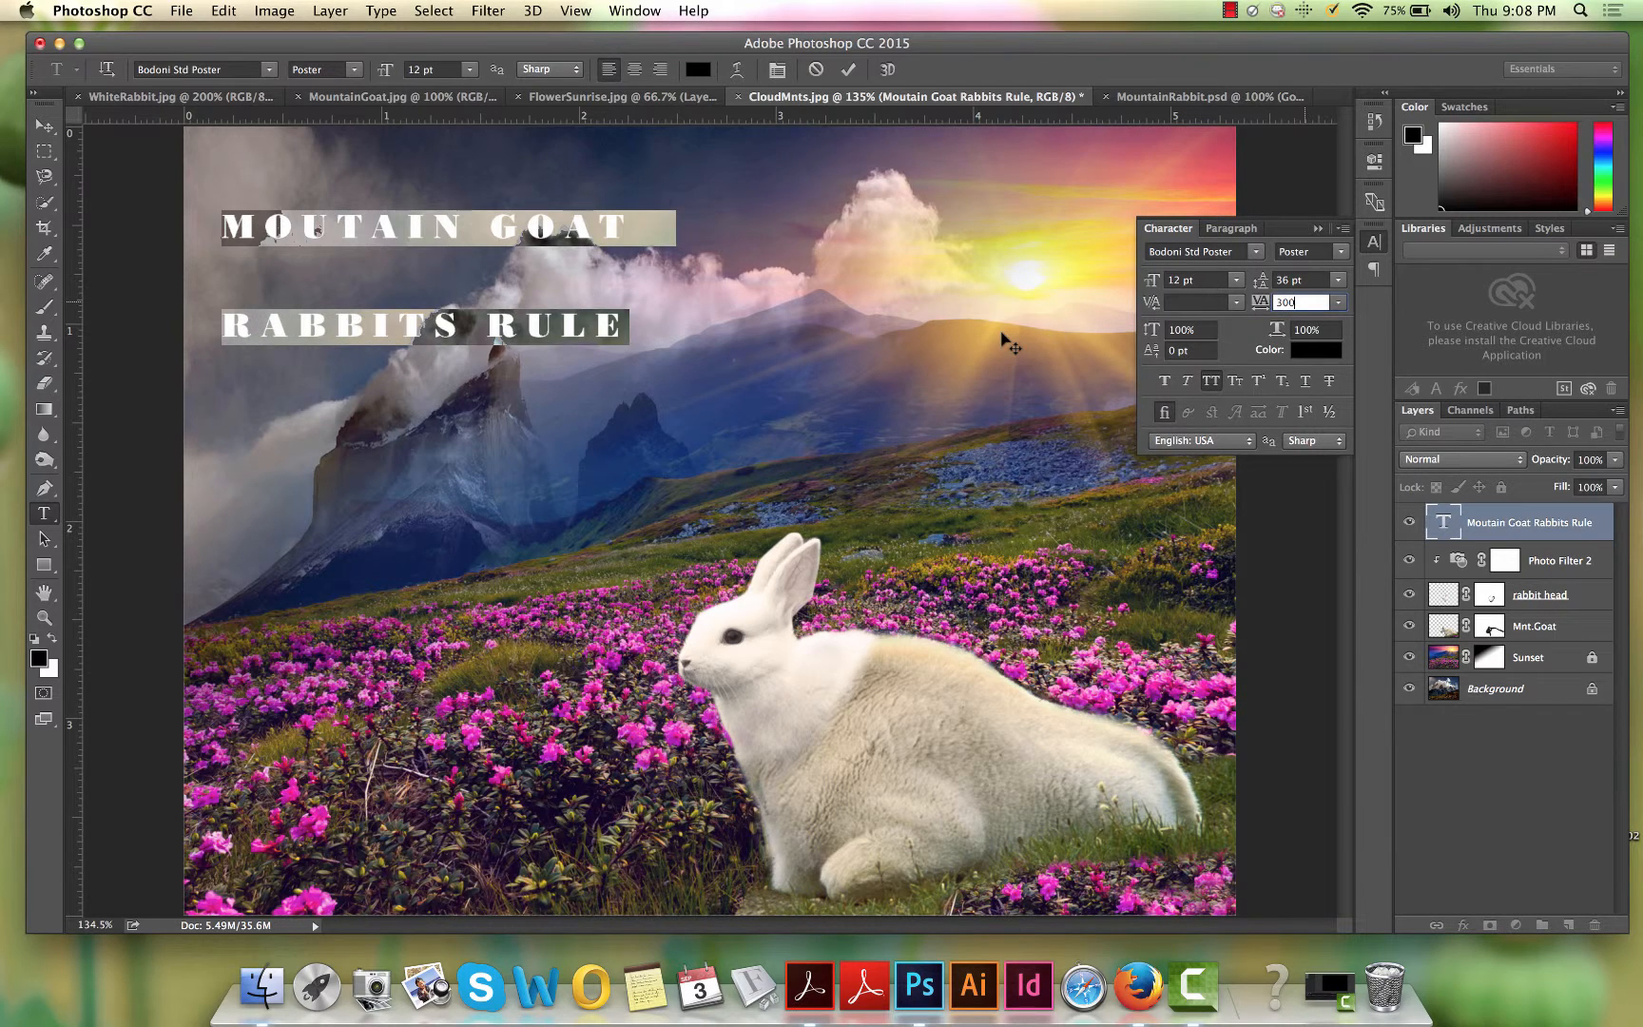
key("Return")
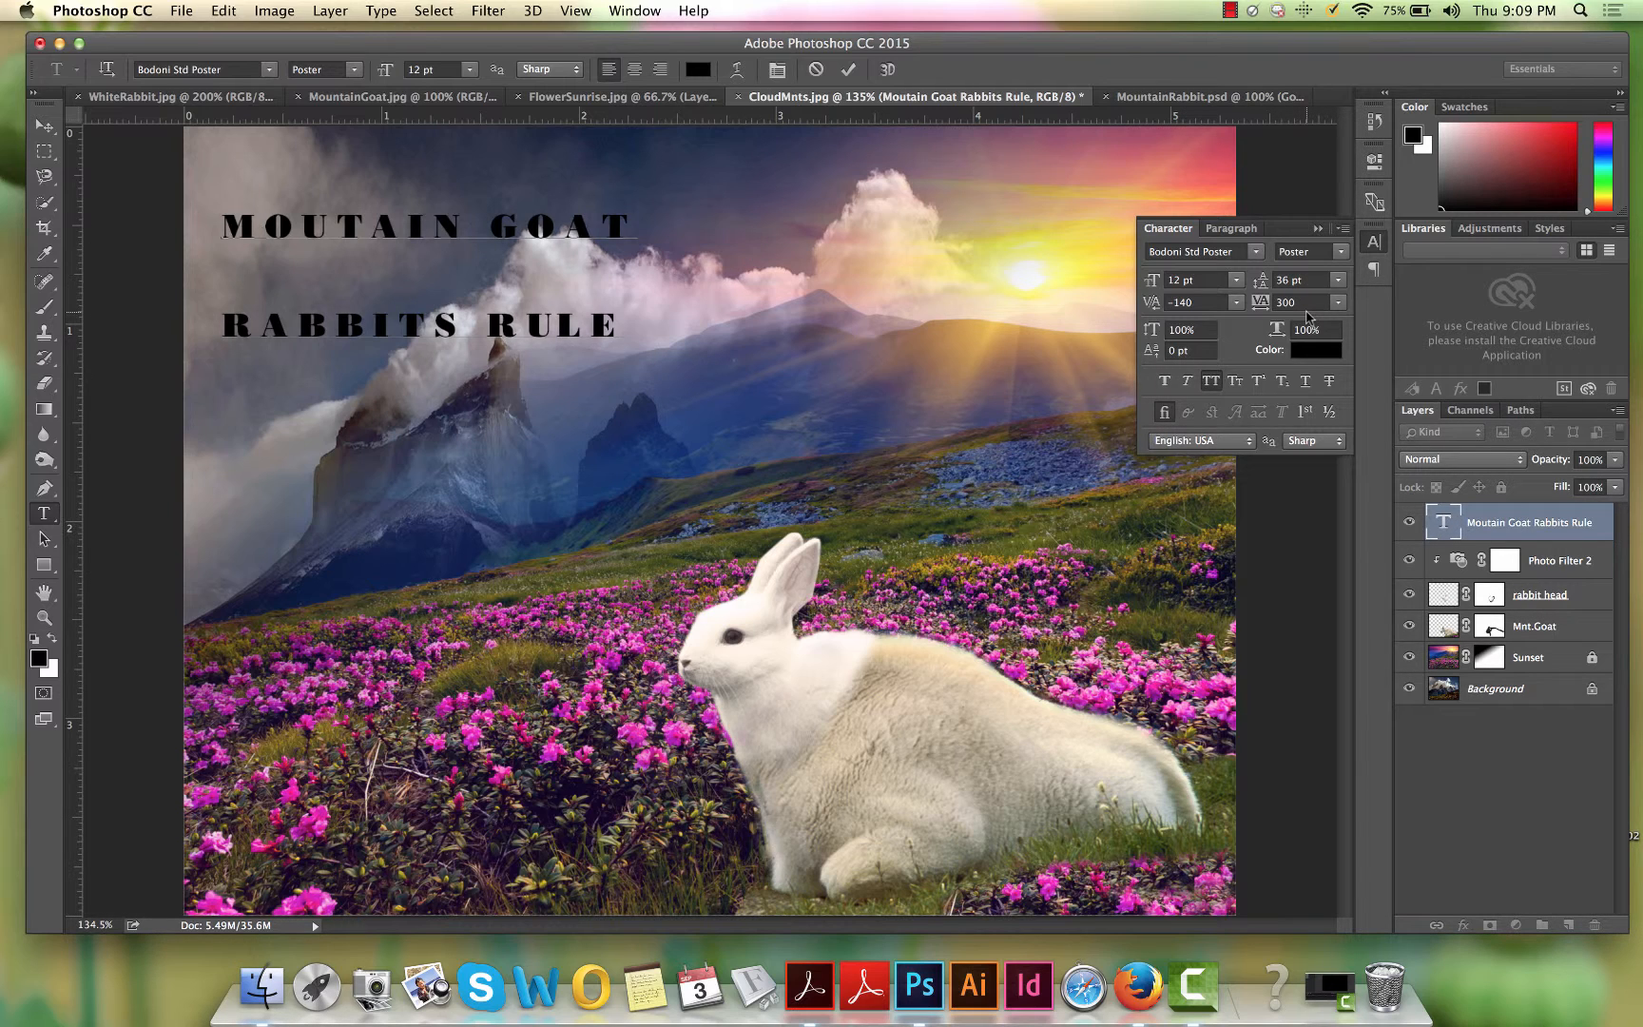
Step: Set the whole title's tracking to 0 and its leading to Auto, finish the text edit and collapse the character settings
left_click(1337, 302)
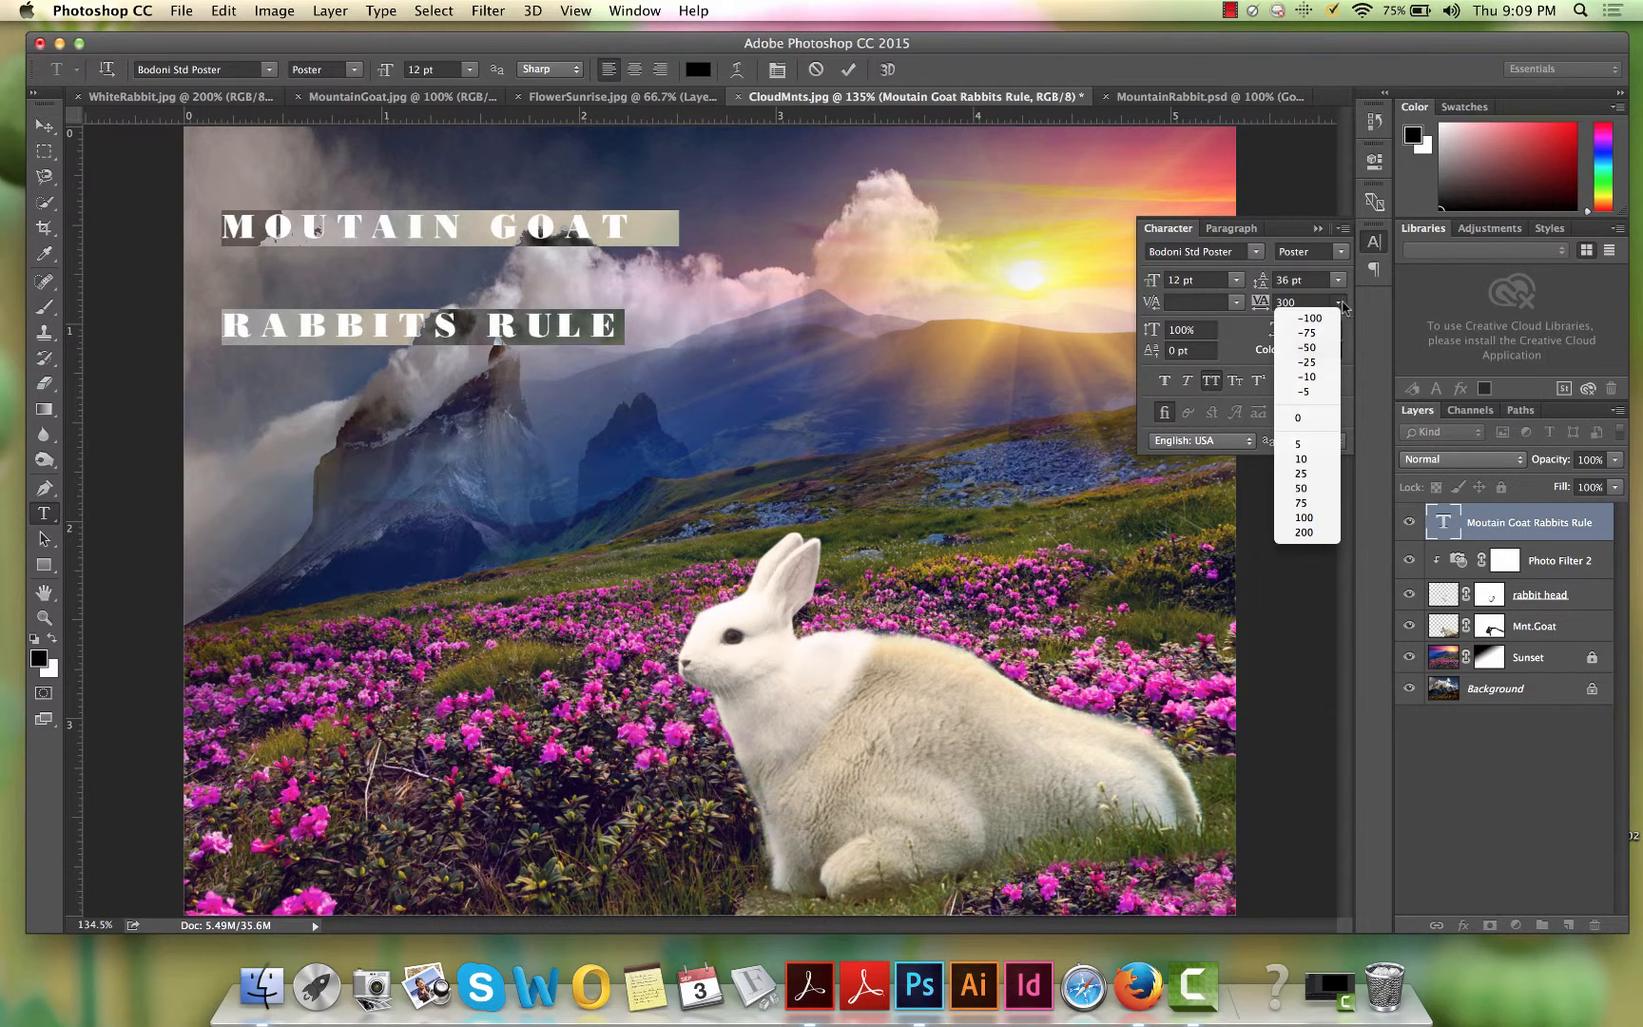
left_click(1324, 418)
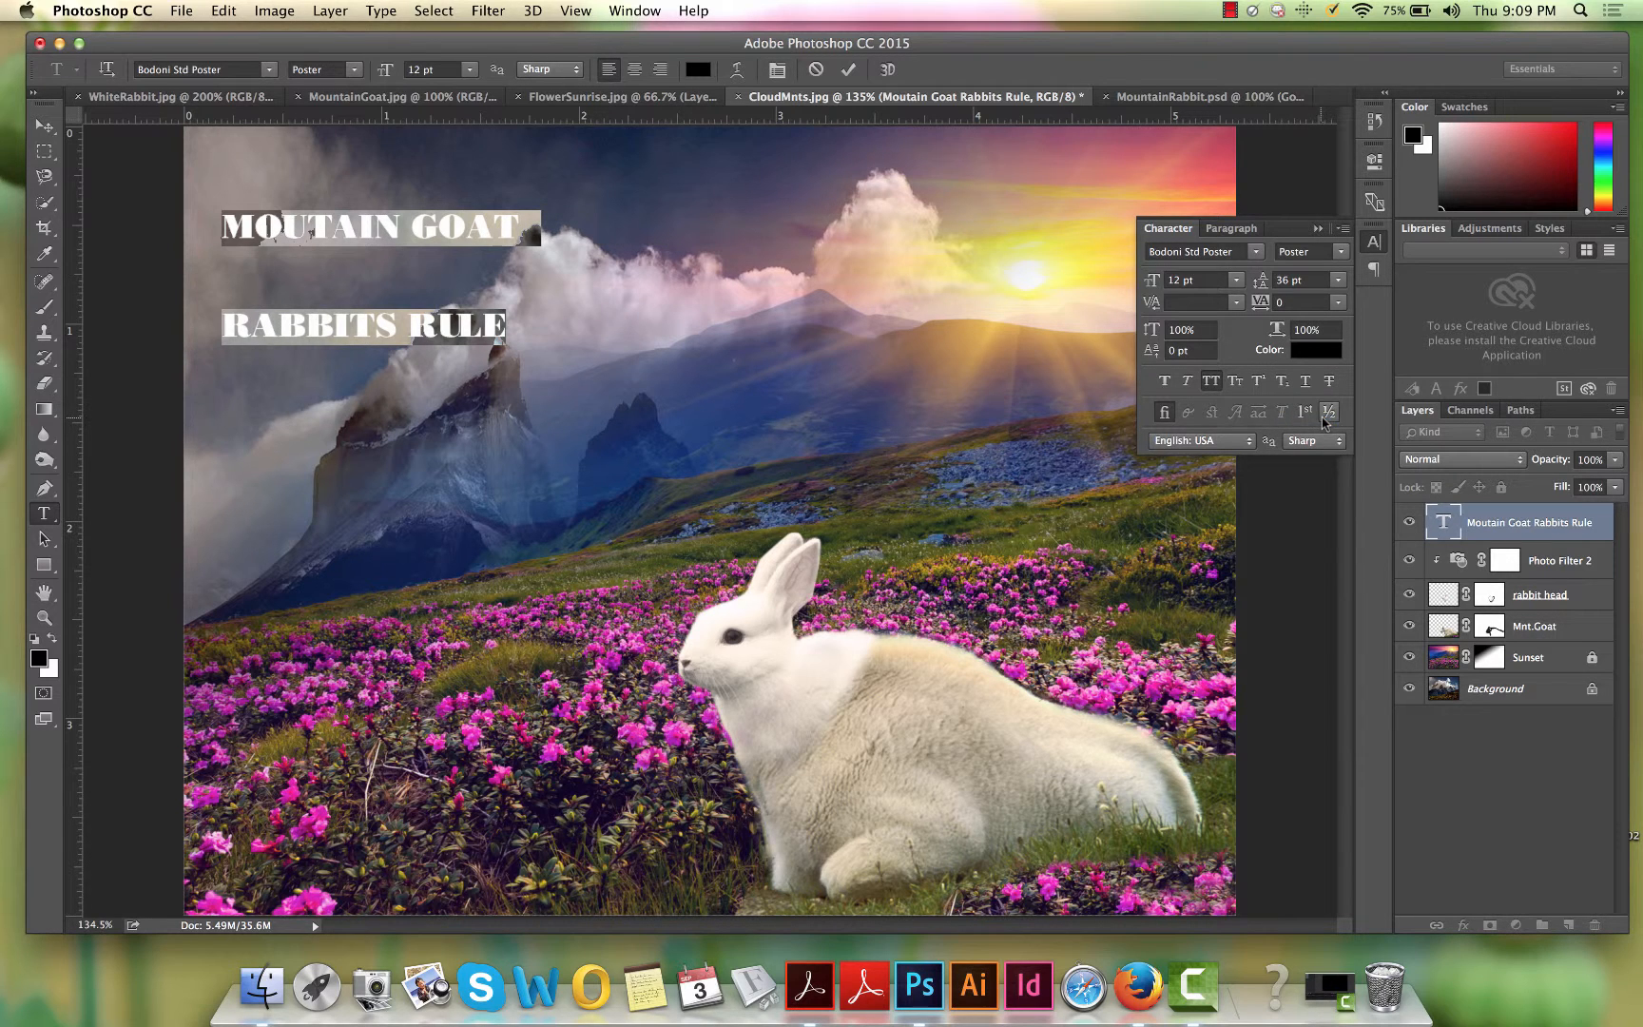
left_click(1338, 279)
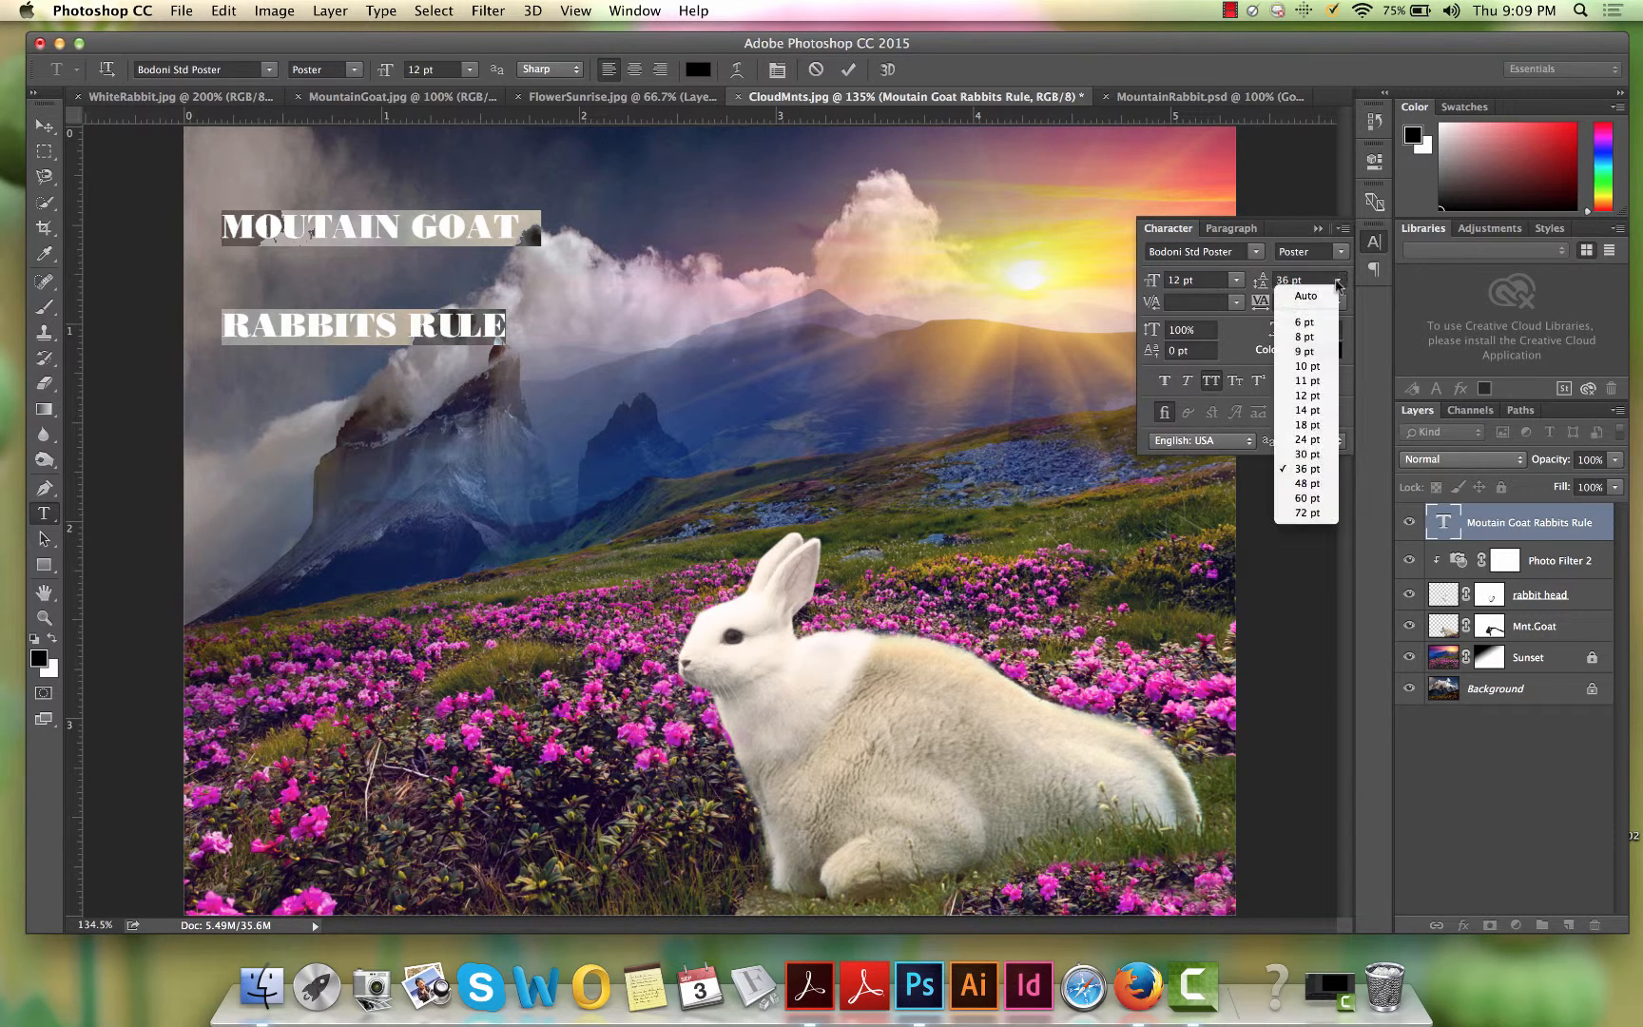
left_click(1324, 298)
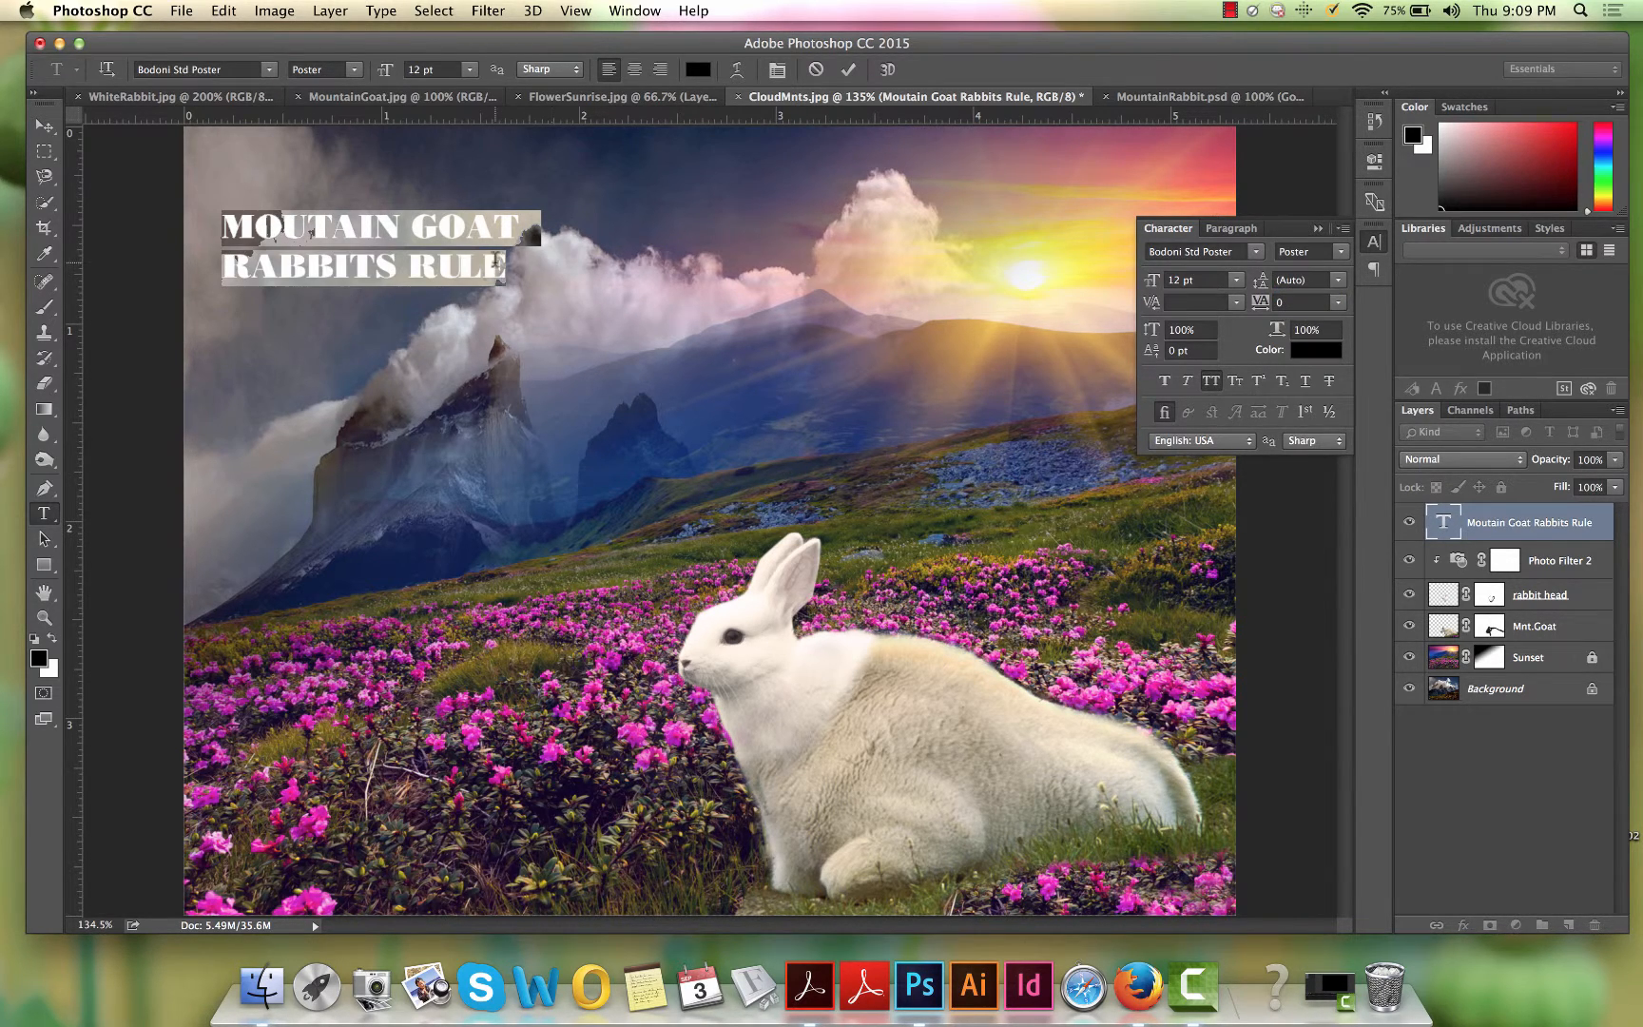
left_click(495, 255)
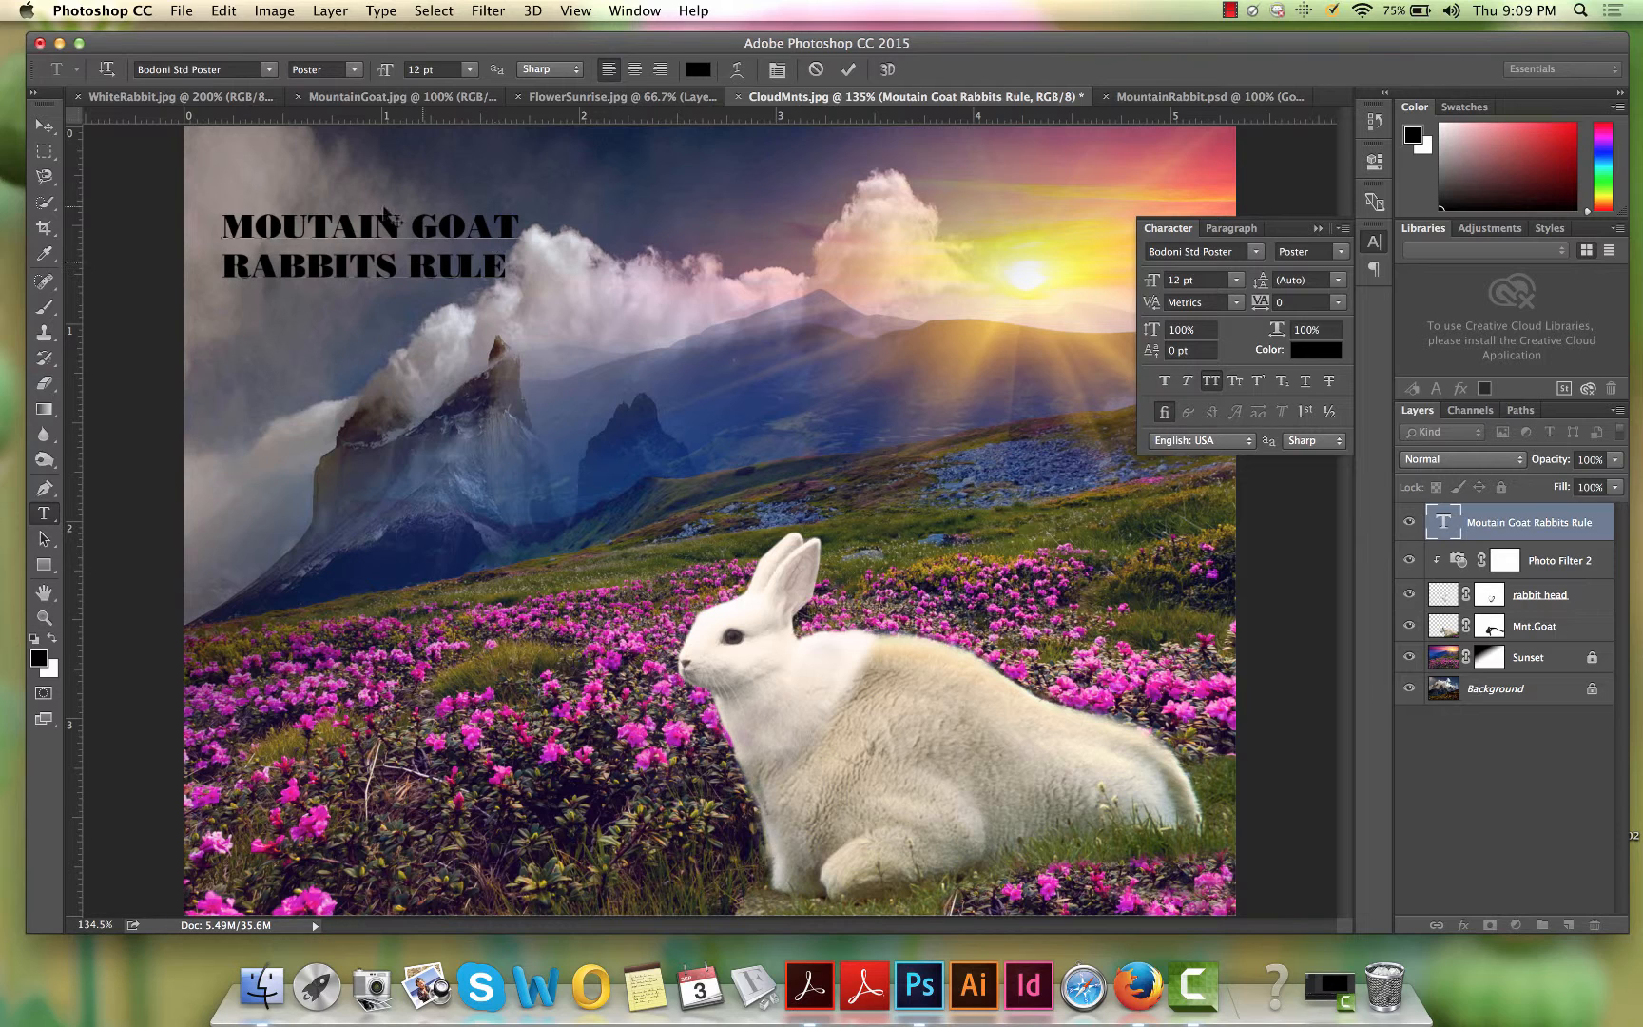
left_click(44, 126)
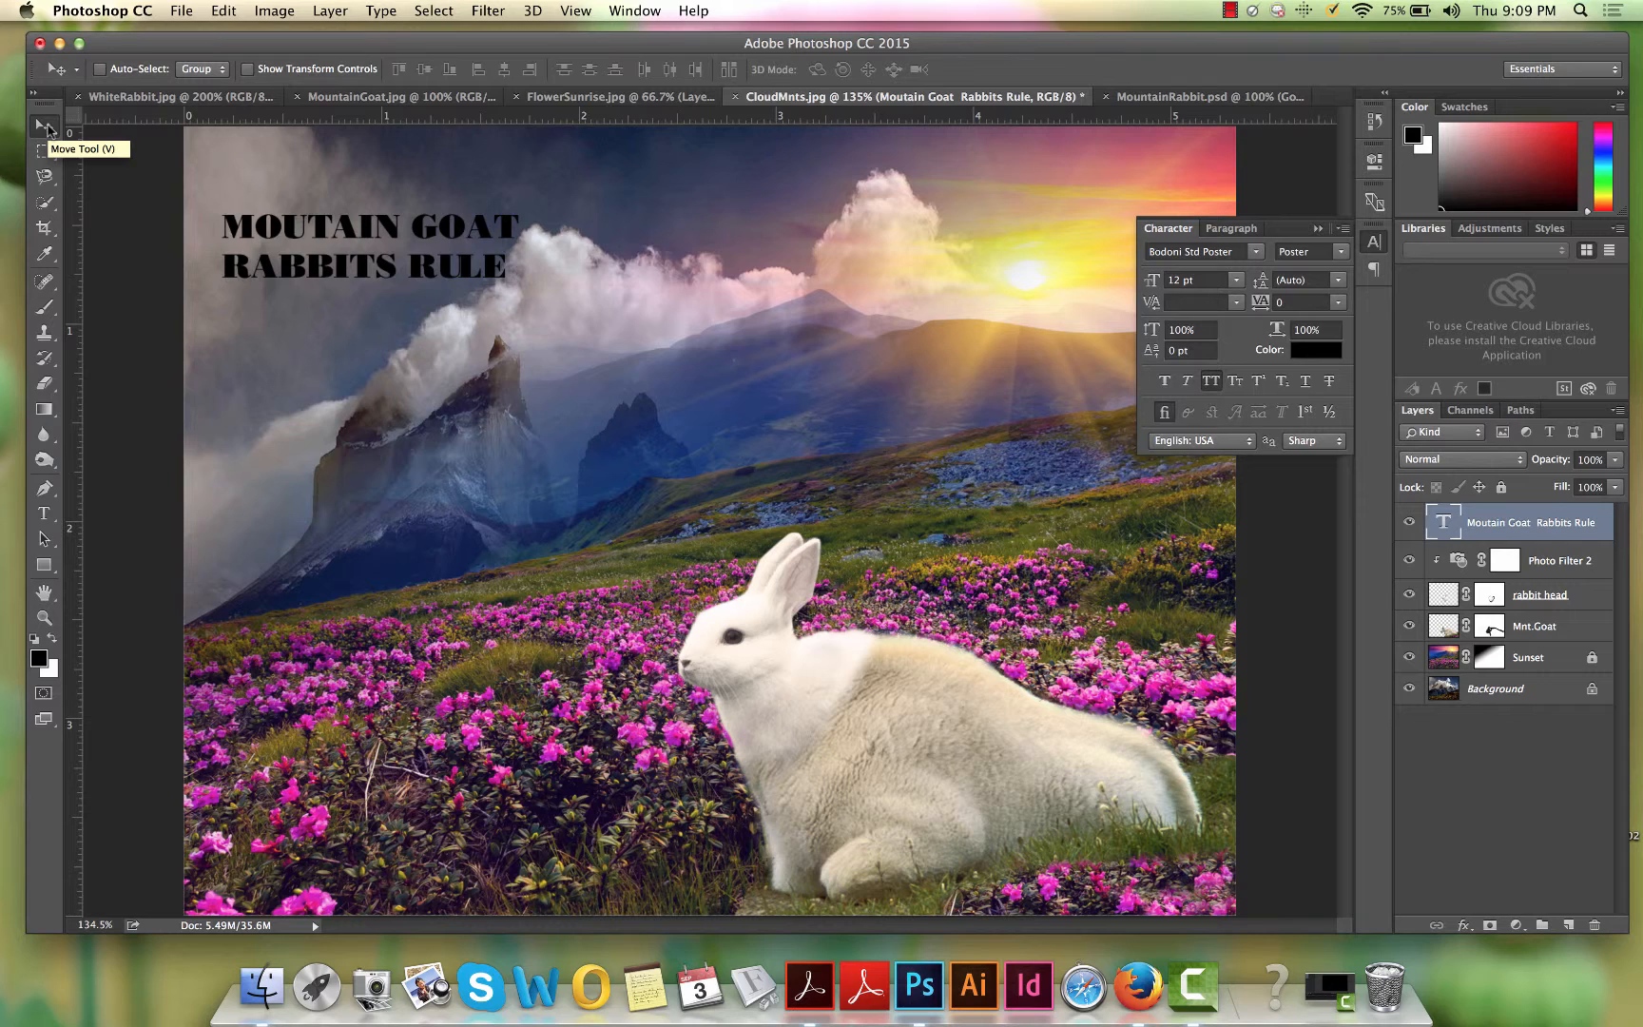
left_click(1318, 229)
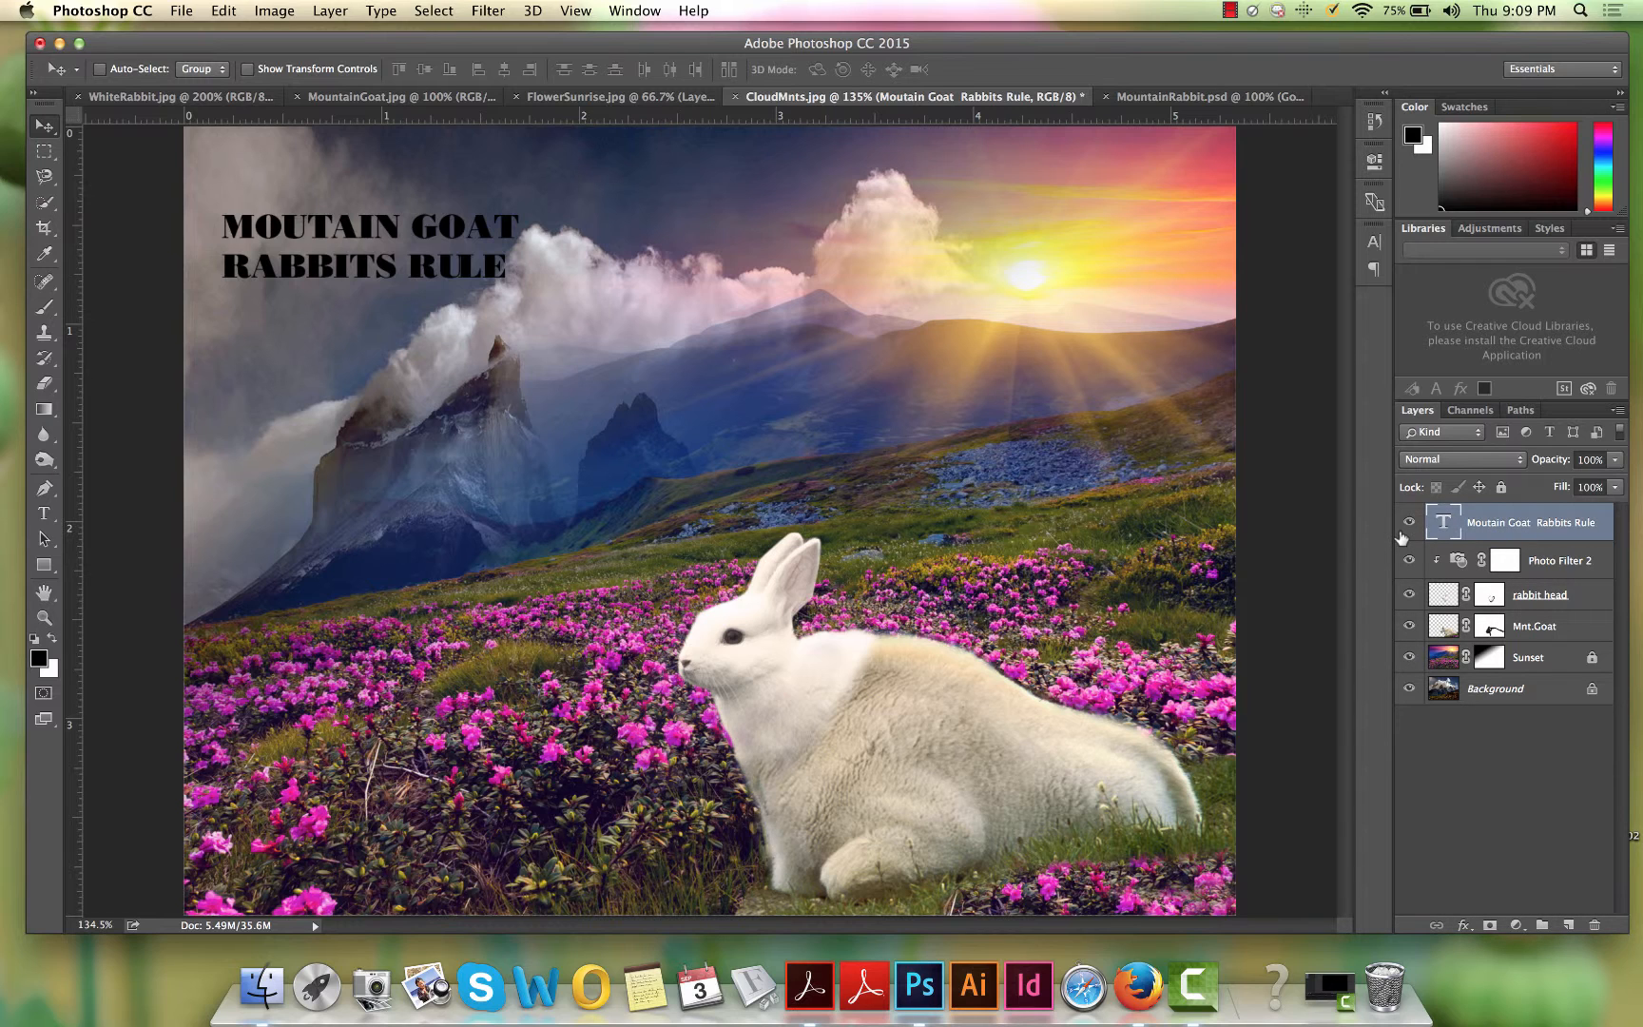
Step: Copy the FlowerSunrise image into the CloudMnts composite above the title, scale it to about 60% and position it over the title
left_click(614, 105)
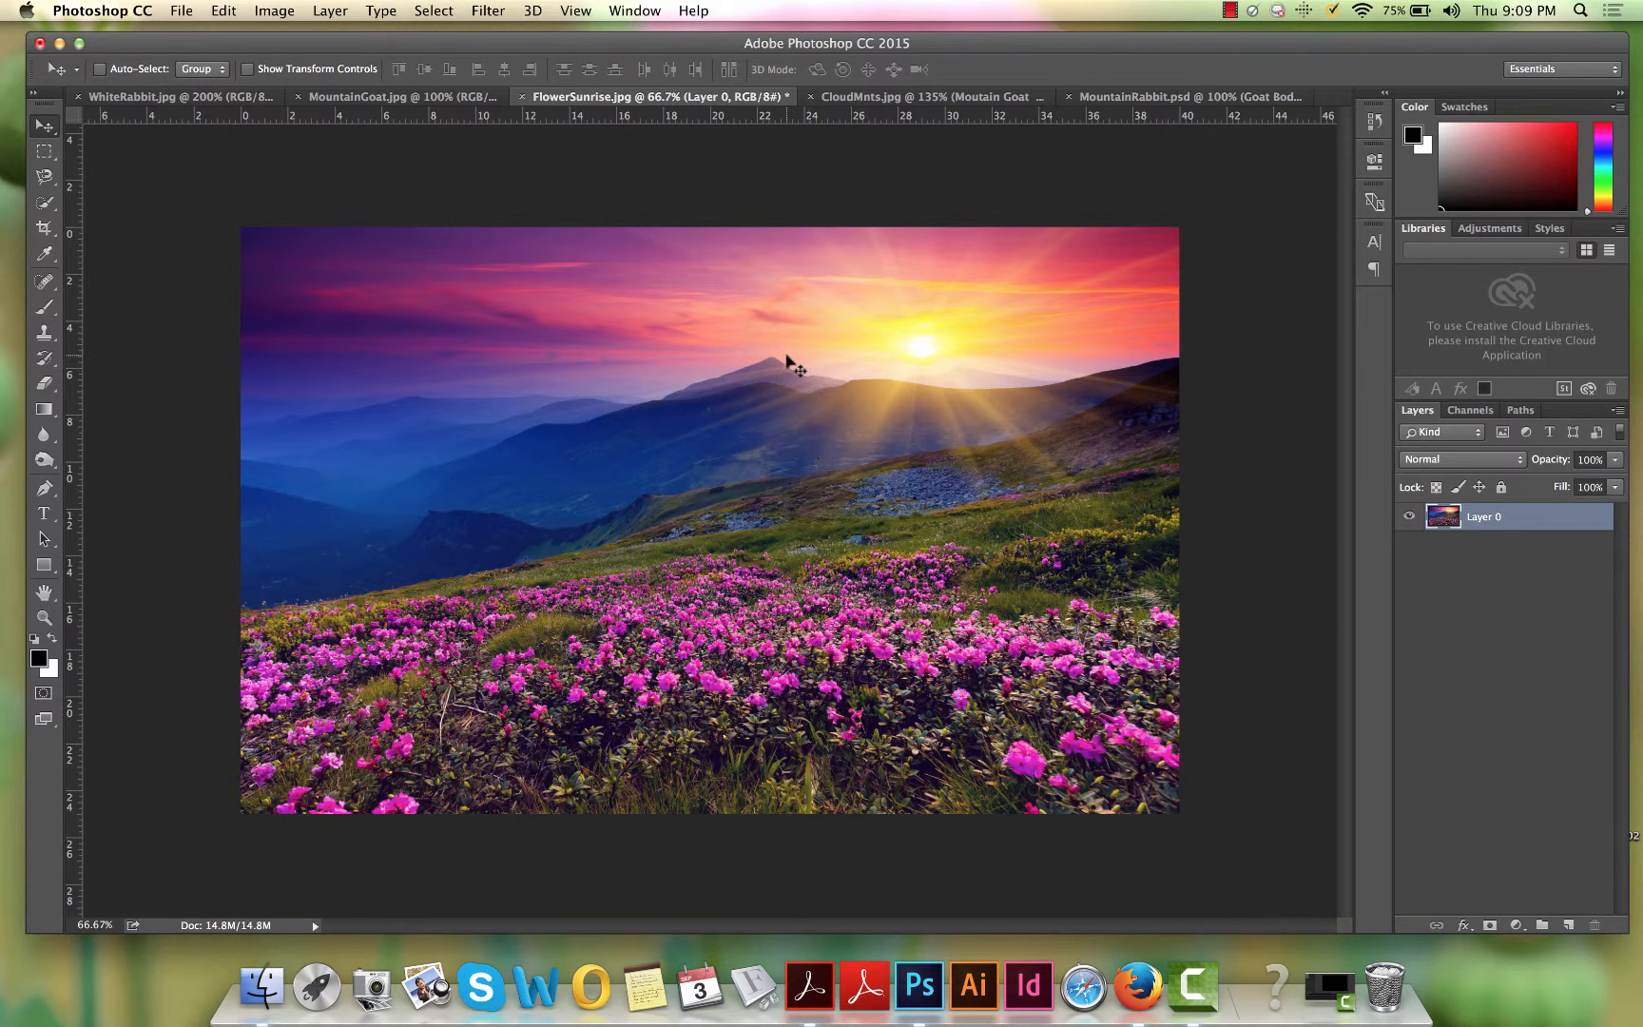
left_click_drag(785, 354, 838, 447)
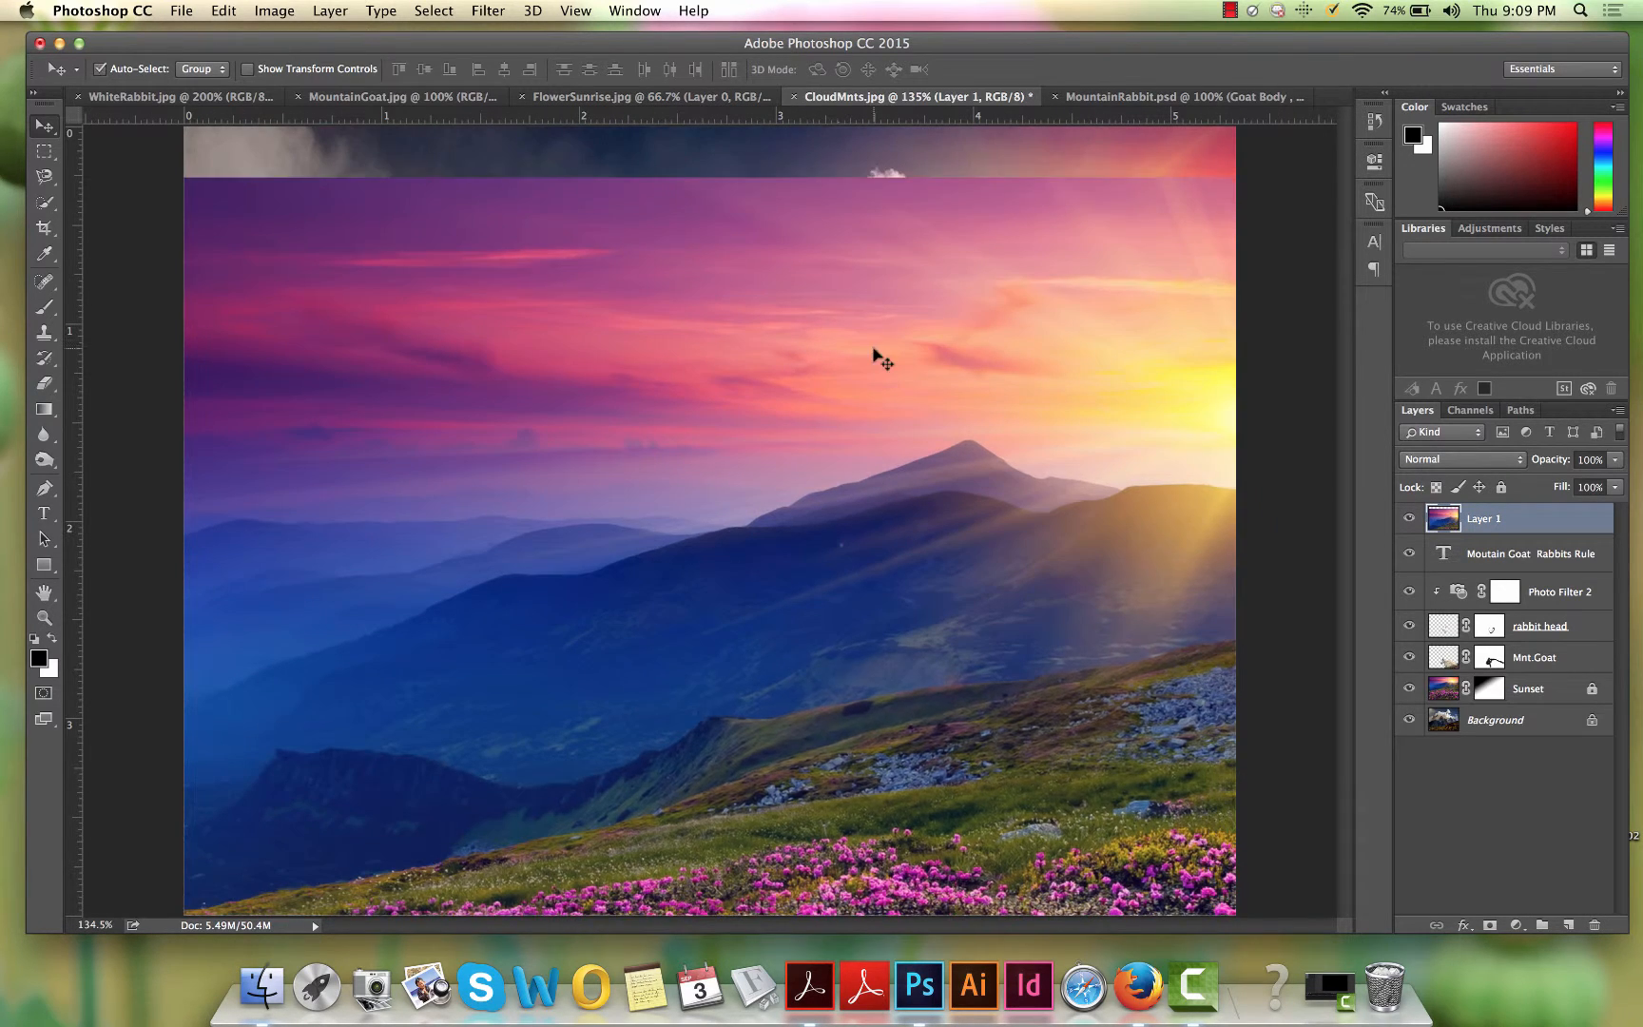
key("super+t")
left_click_drag(227, 191, 520, 328)
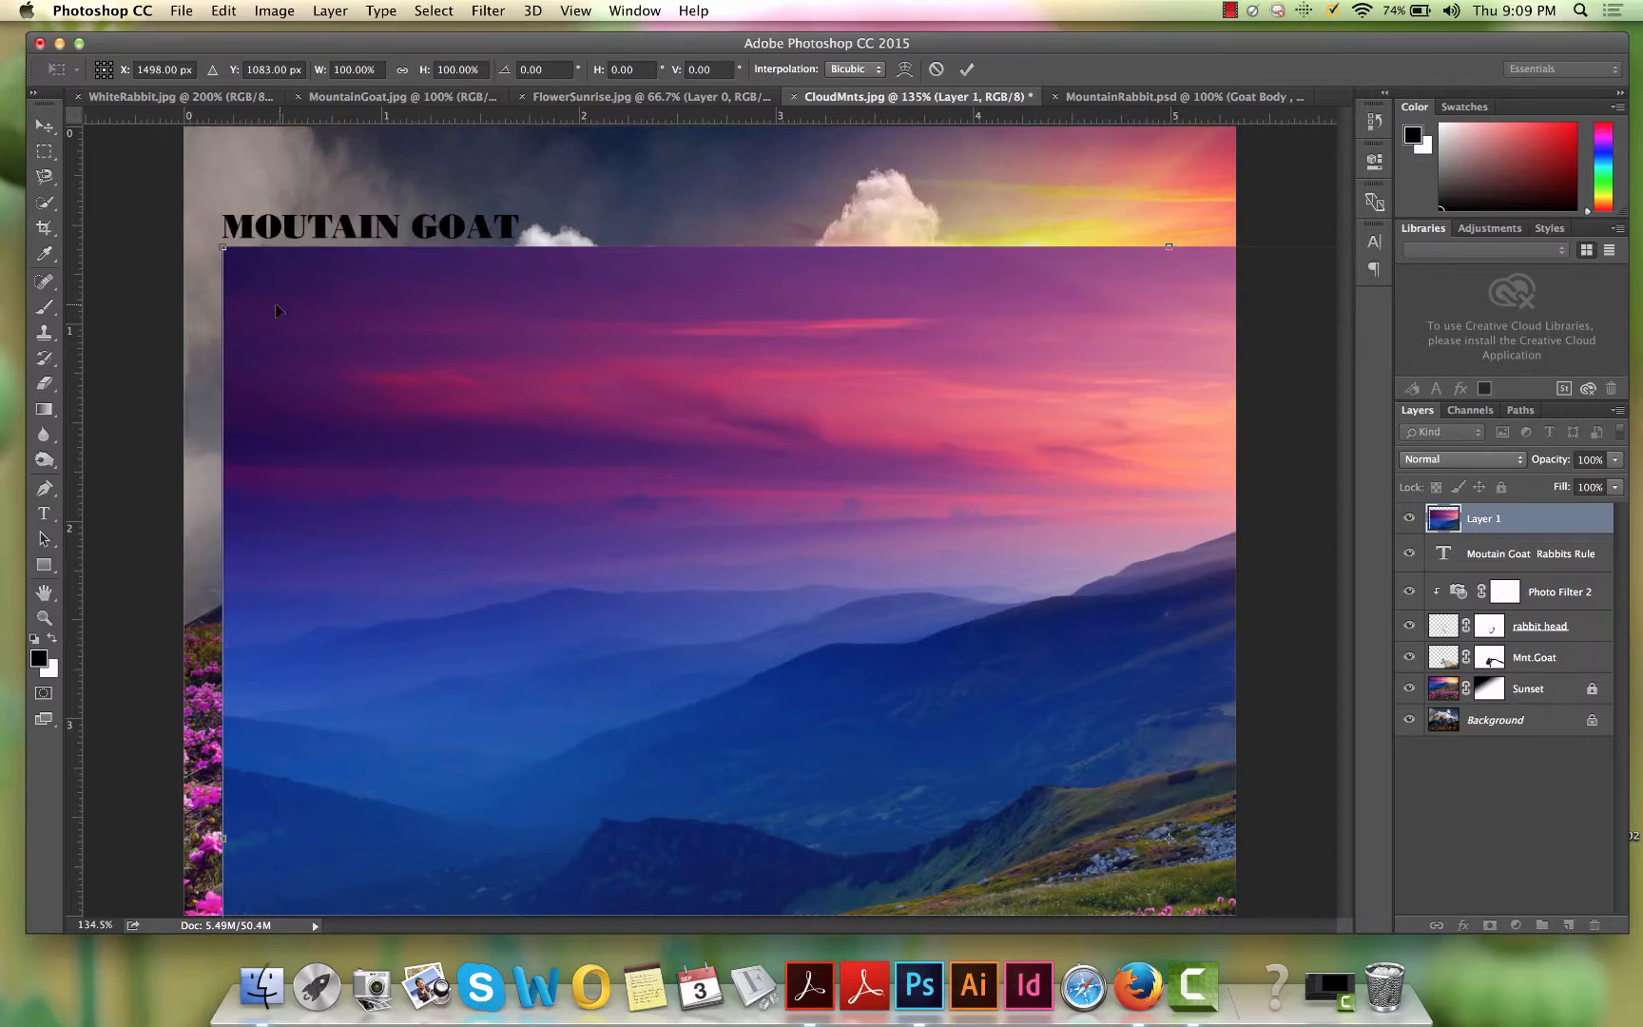
left_click_drag(225, 250, 951, 696)
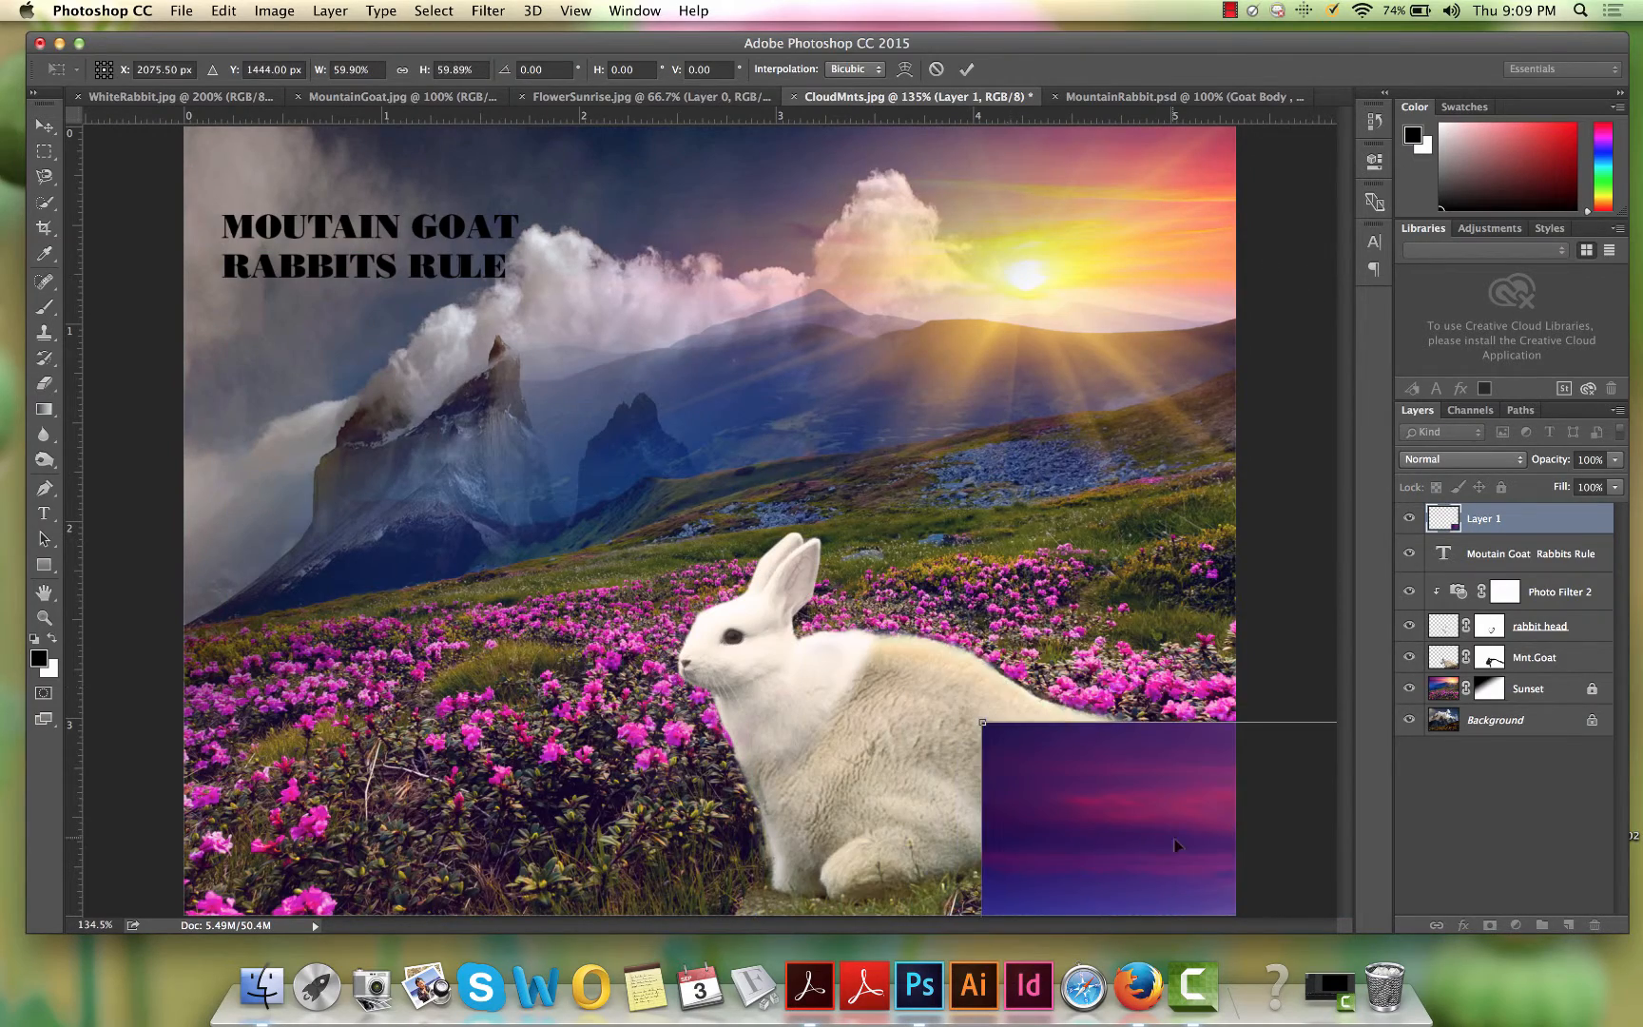
left_click_drag(1179, 844, 389, 283)
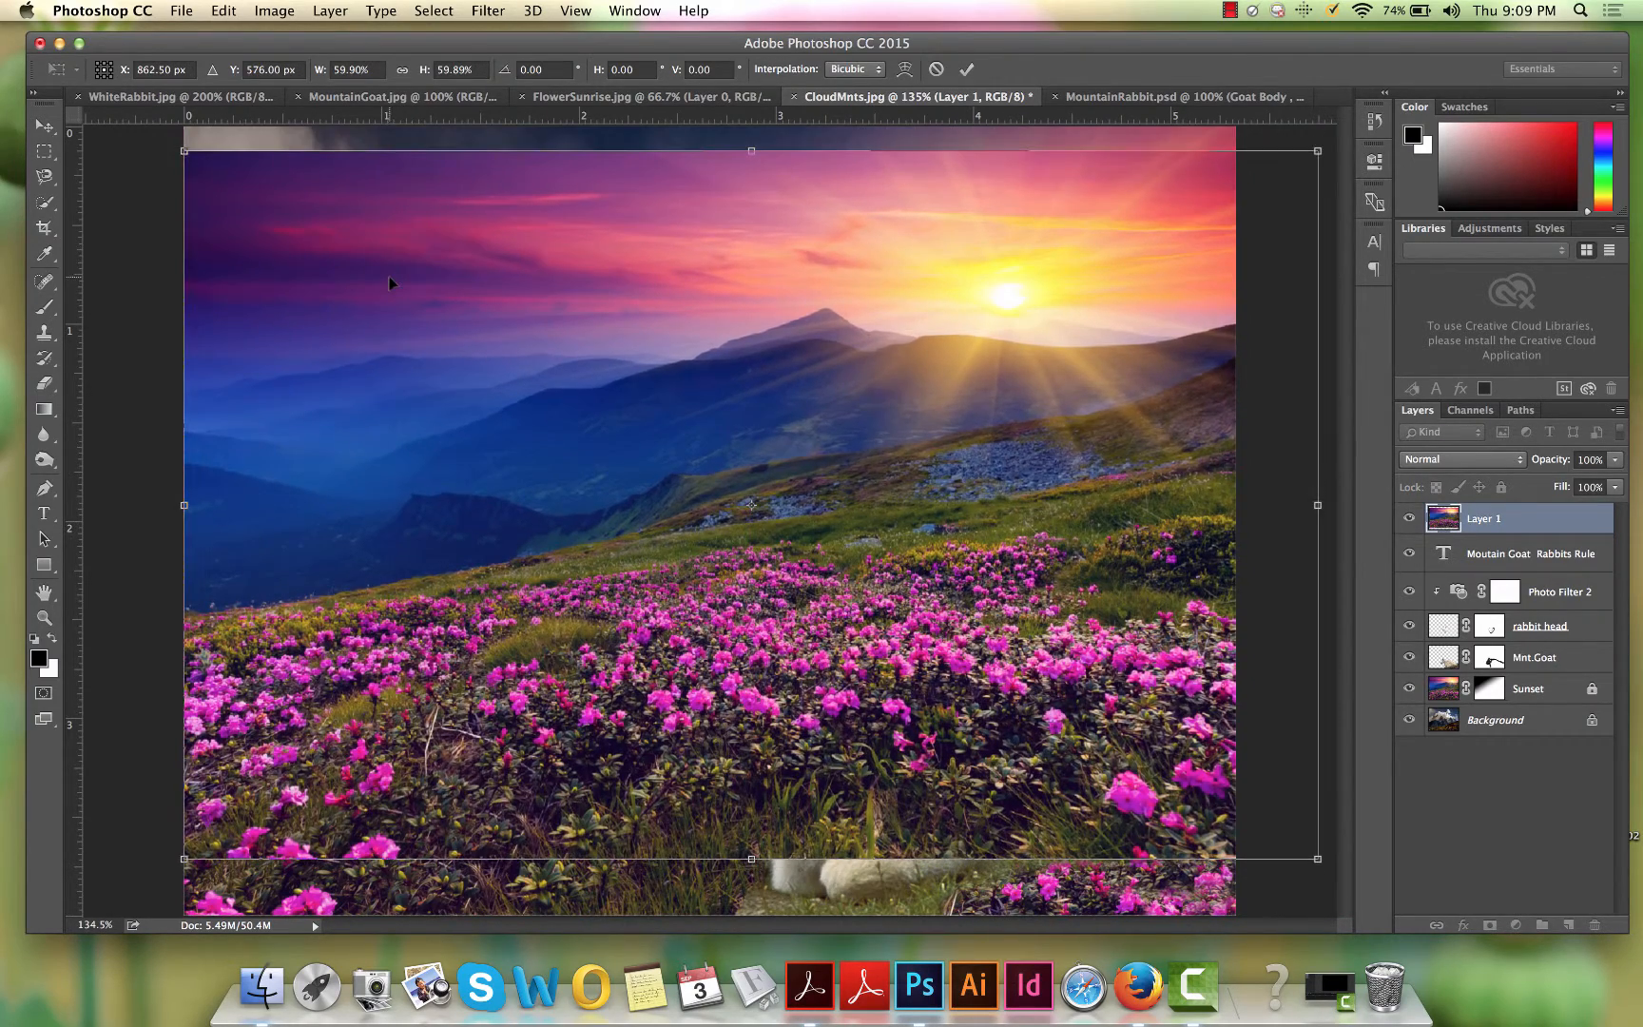
key("Return")
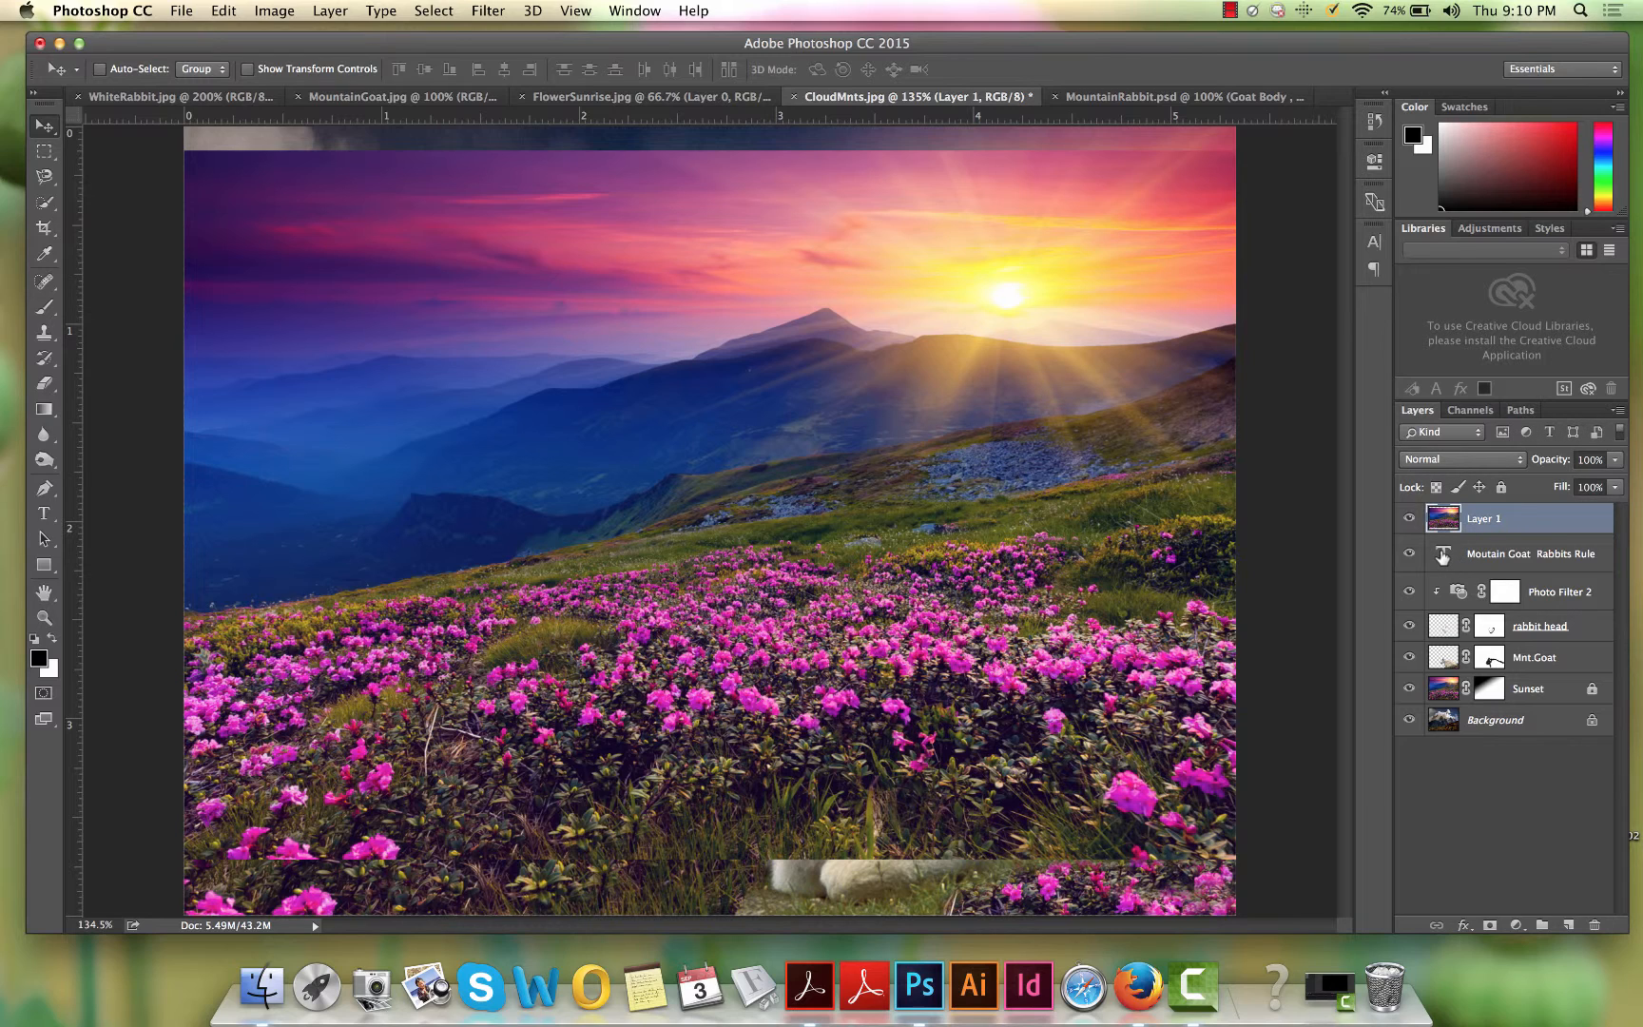
Step: Load the title text's outline as a selection and use it to add a layer mask to the sunrise image on Layer 1
left_click(1442, 557)
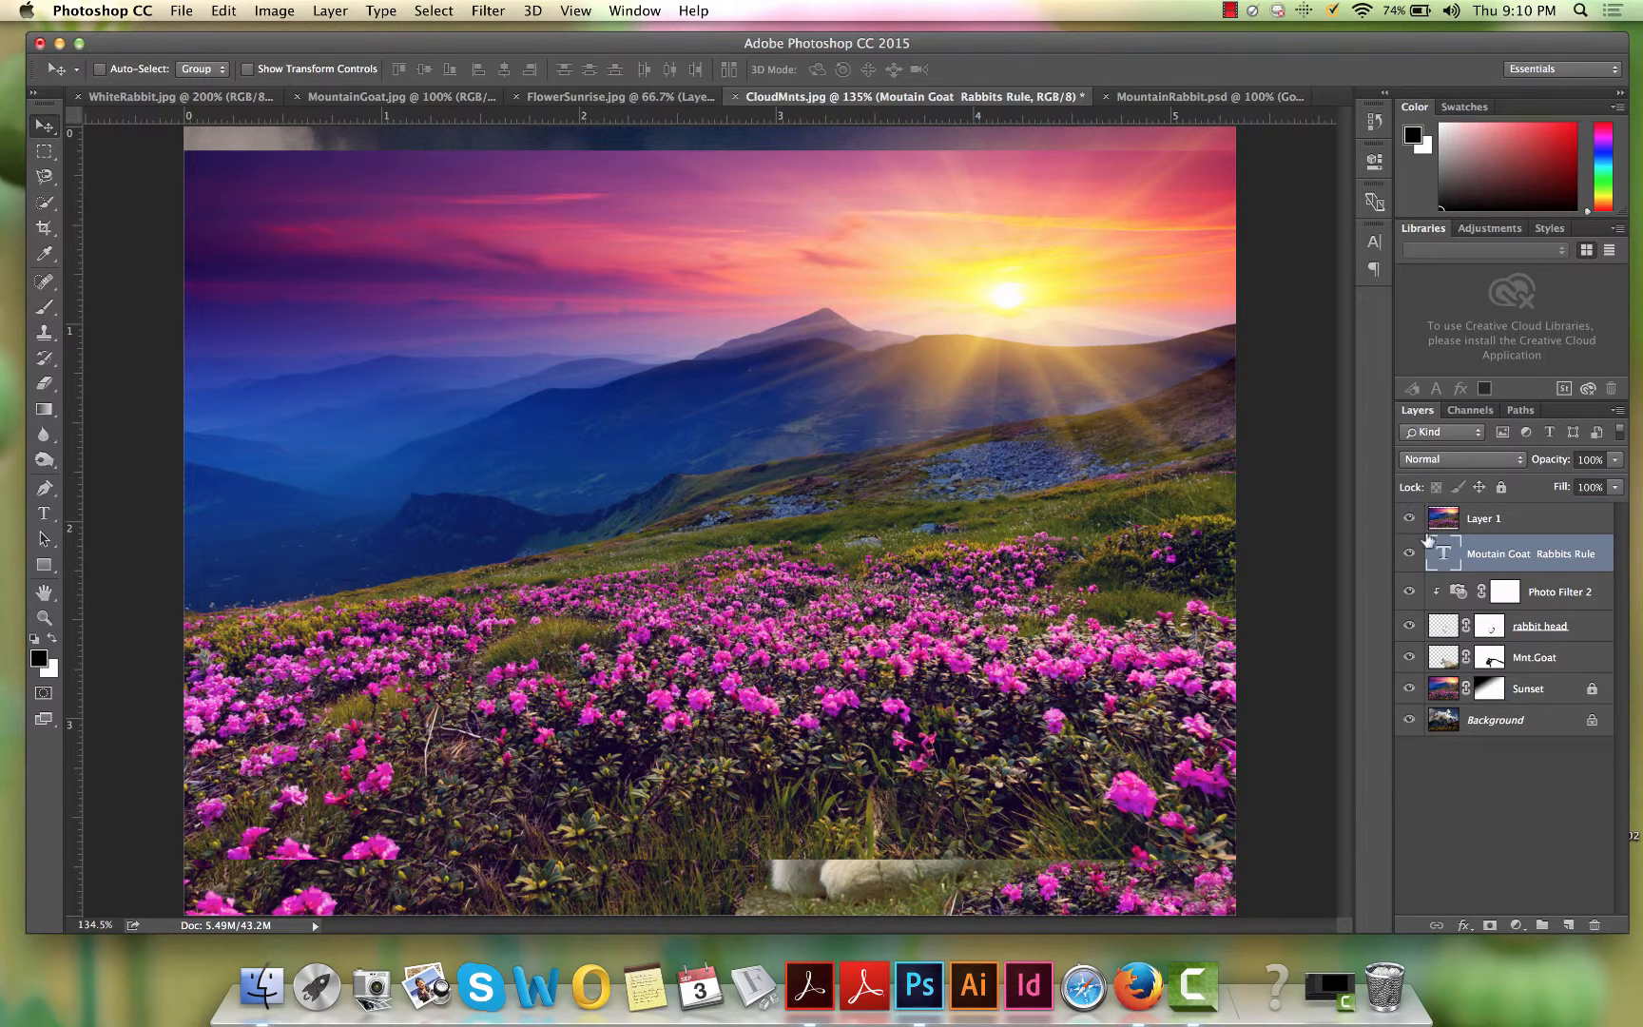
key("super")
left_click(1443, 553, "super")
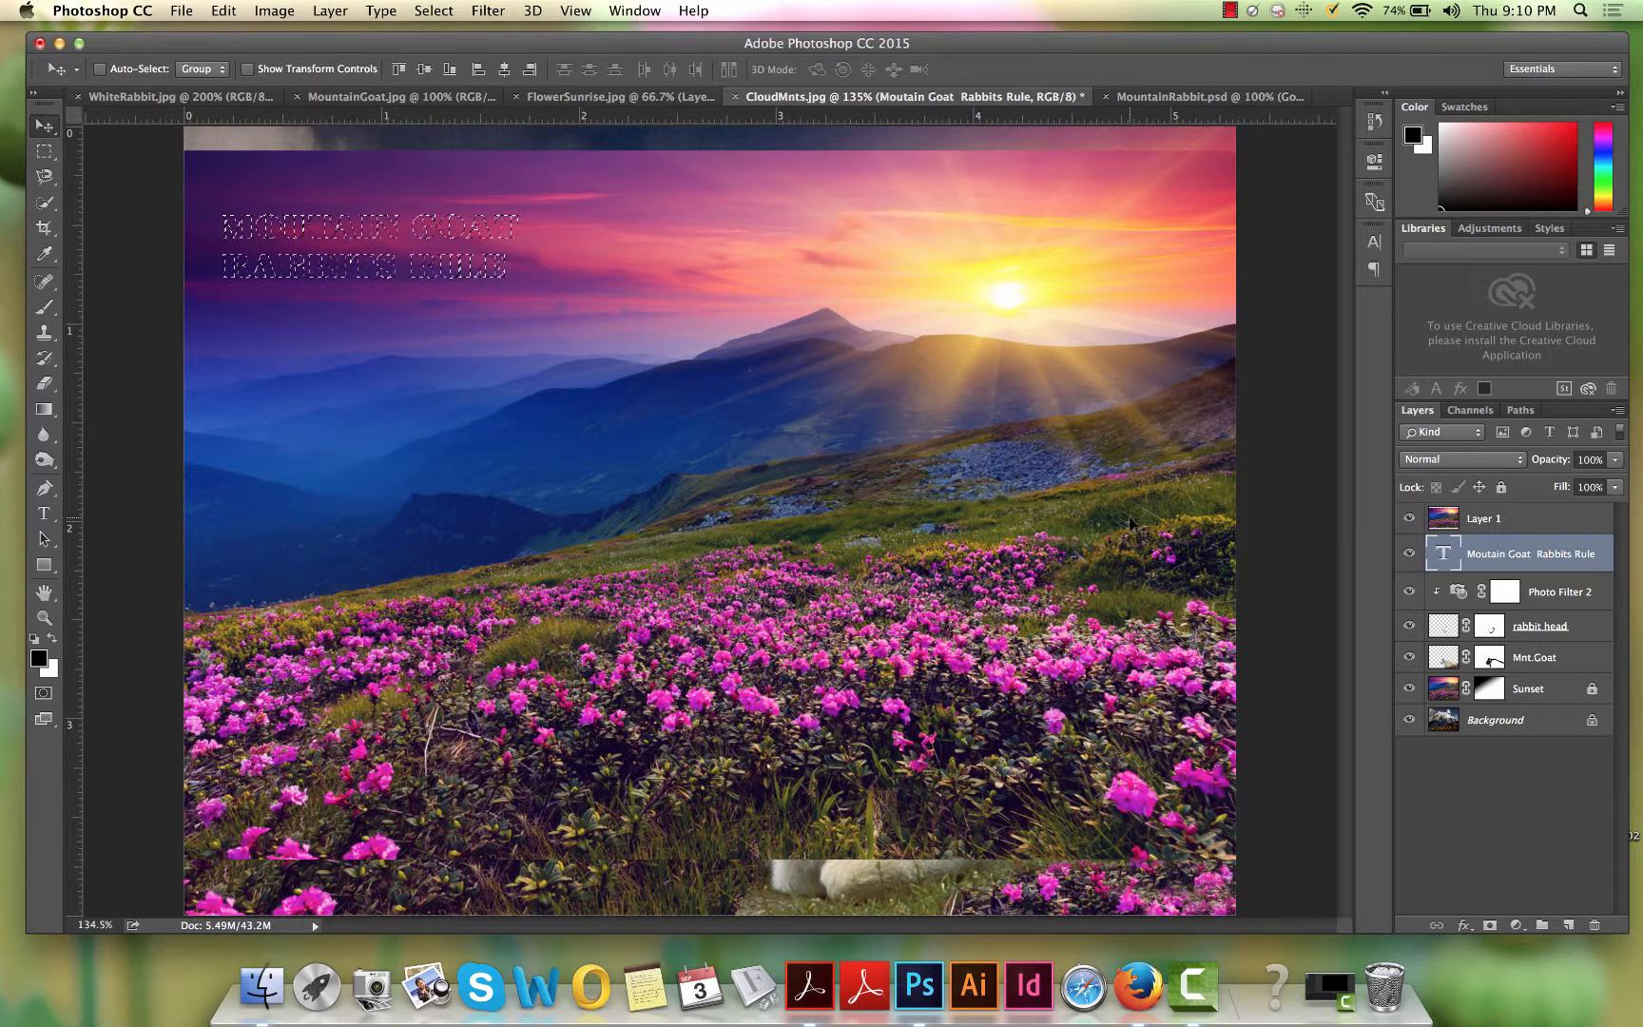
left_click(1489, 525)
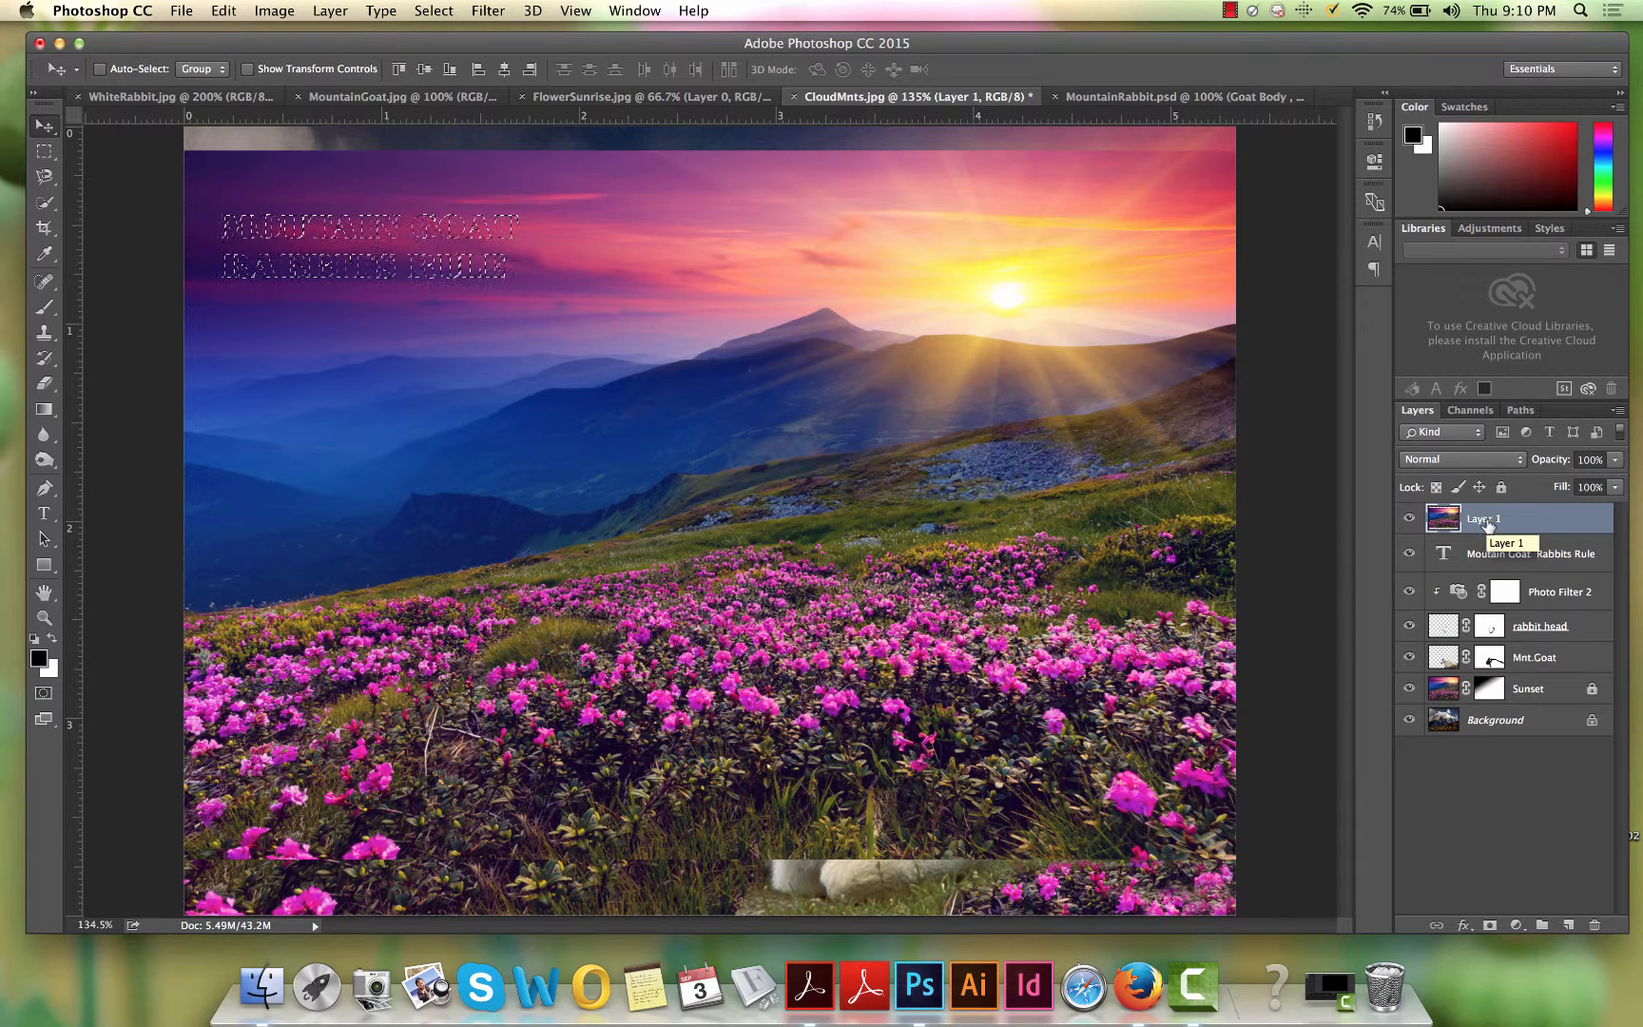
left_click(1490, 925)
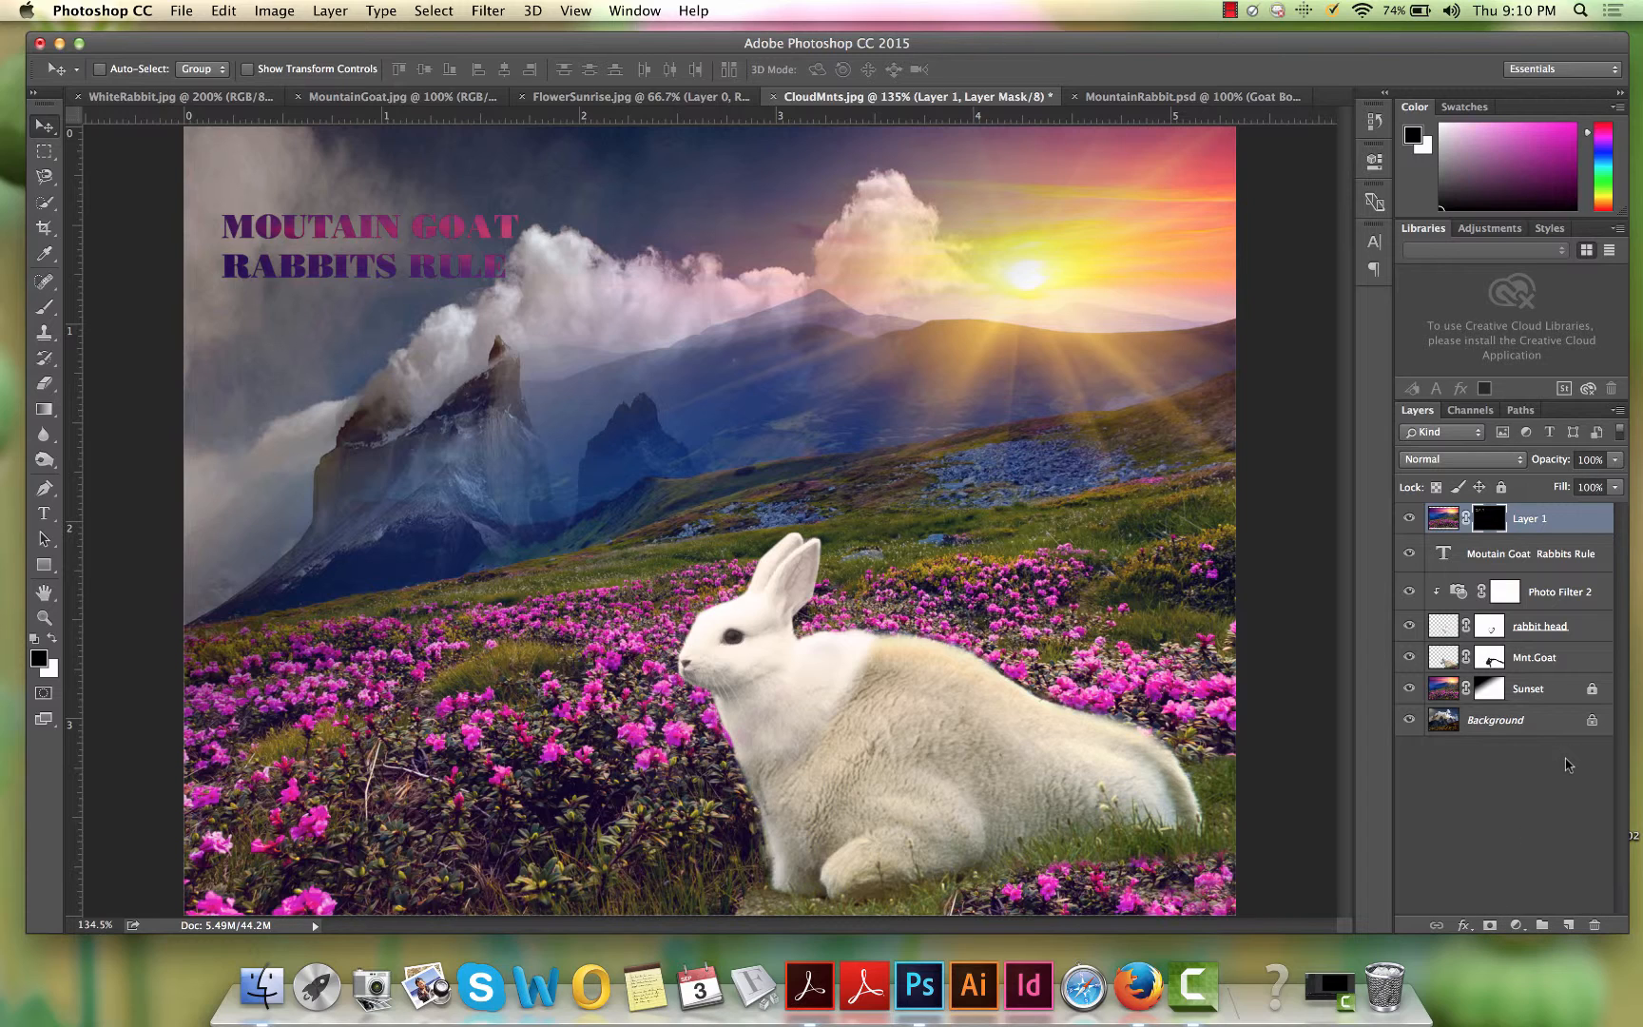
Step: Unlink Layer 1's image from its mask and shift the image to the left so its brighter sky fills the lettering
left_click(1466, 521)
left_click(1444, 518)
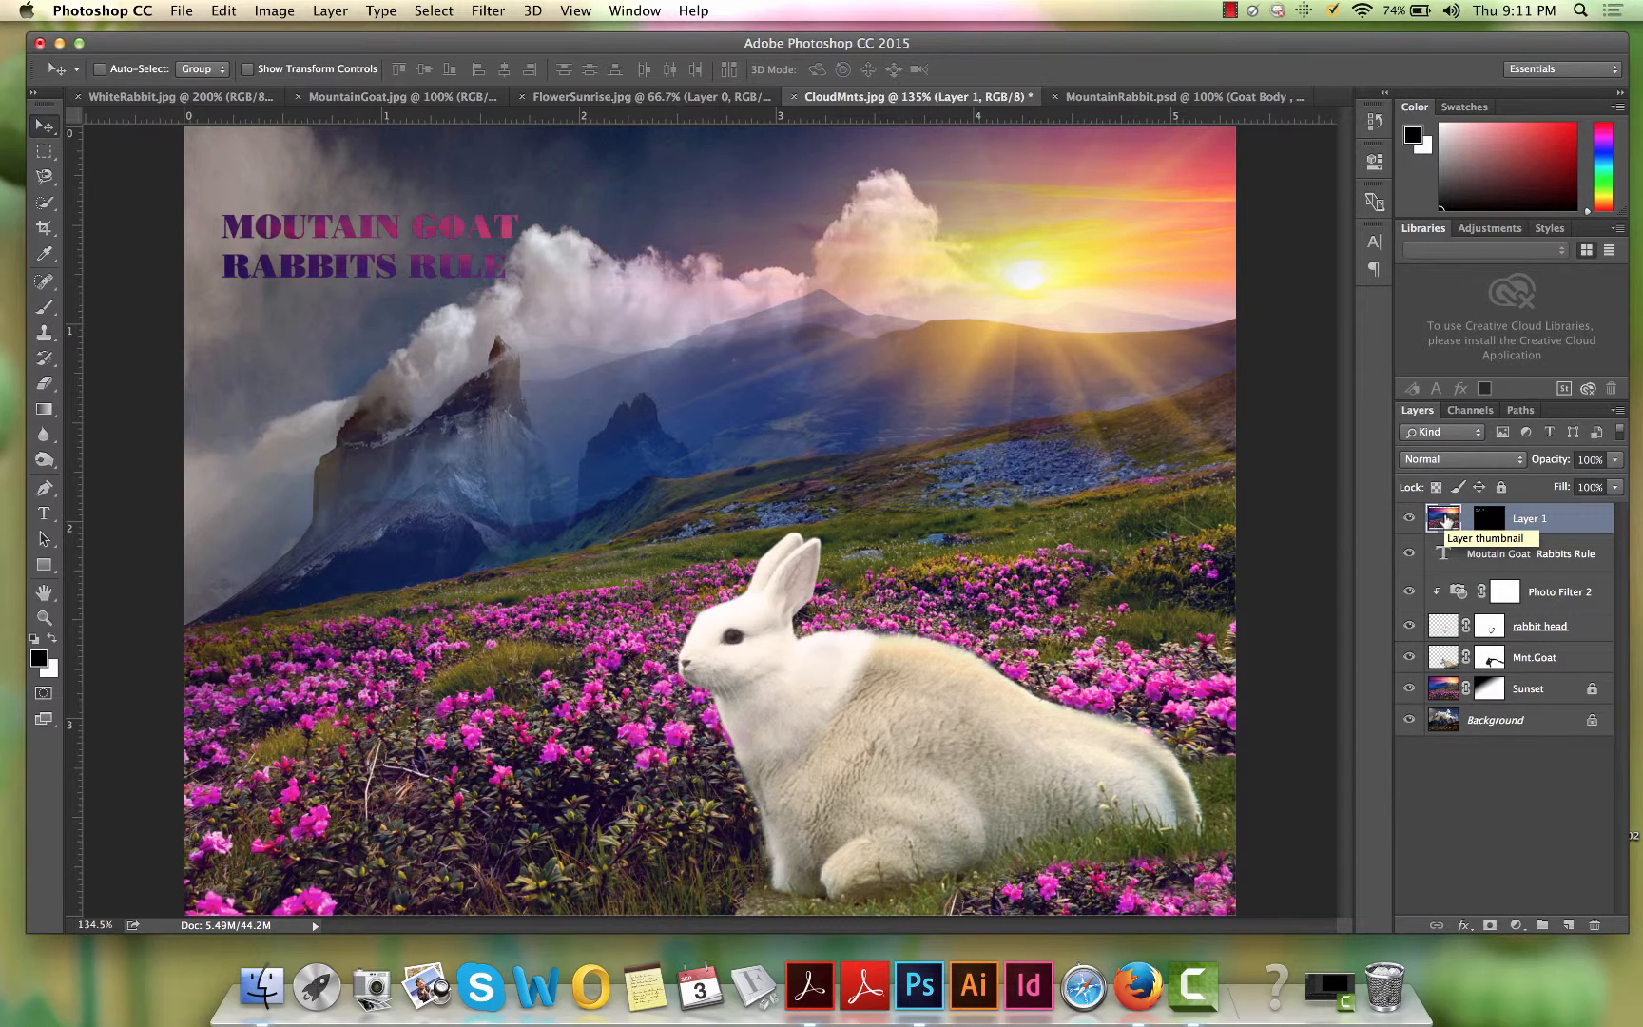
left_click_drag(480, 232, 164, 203)
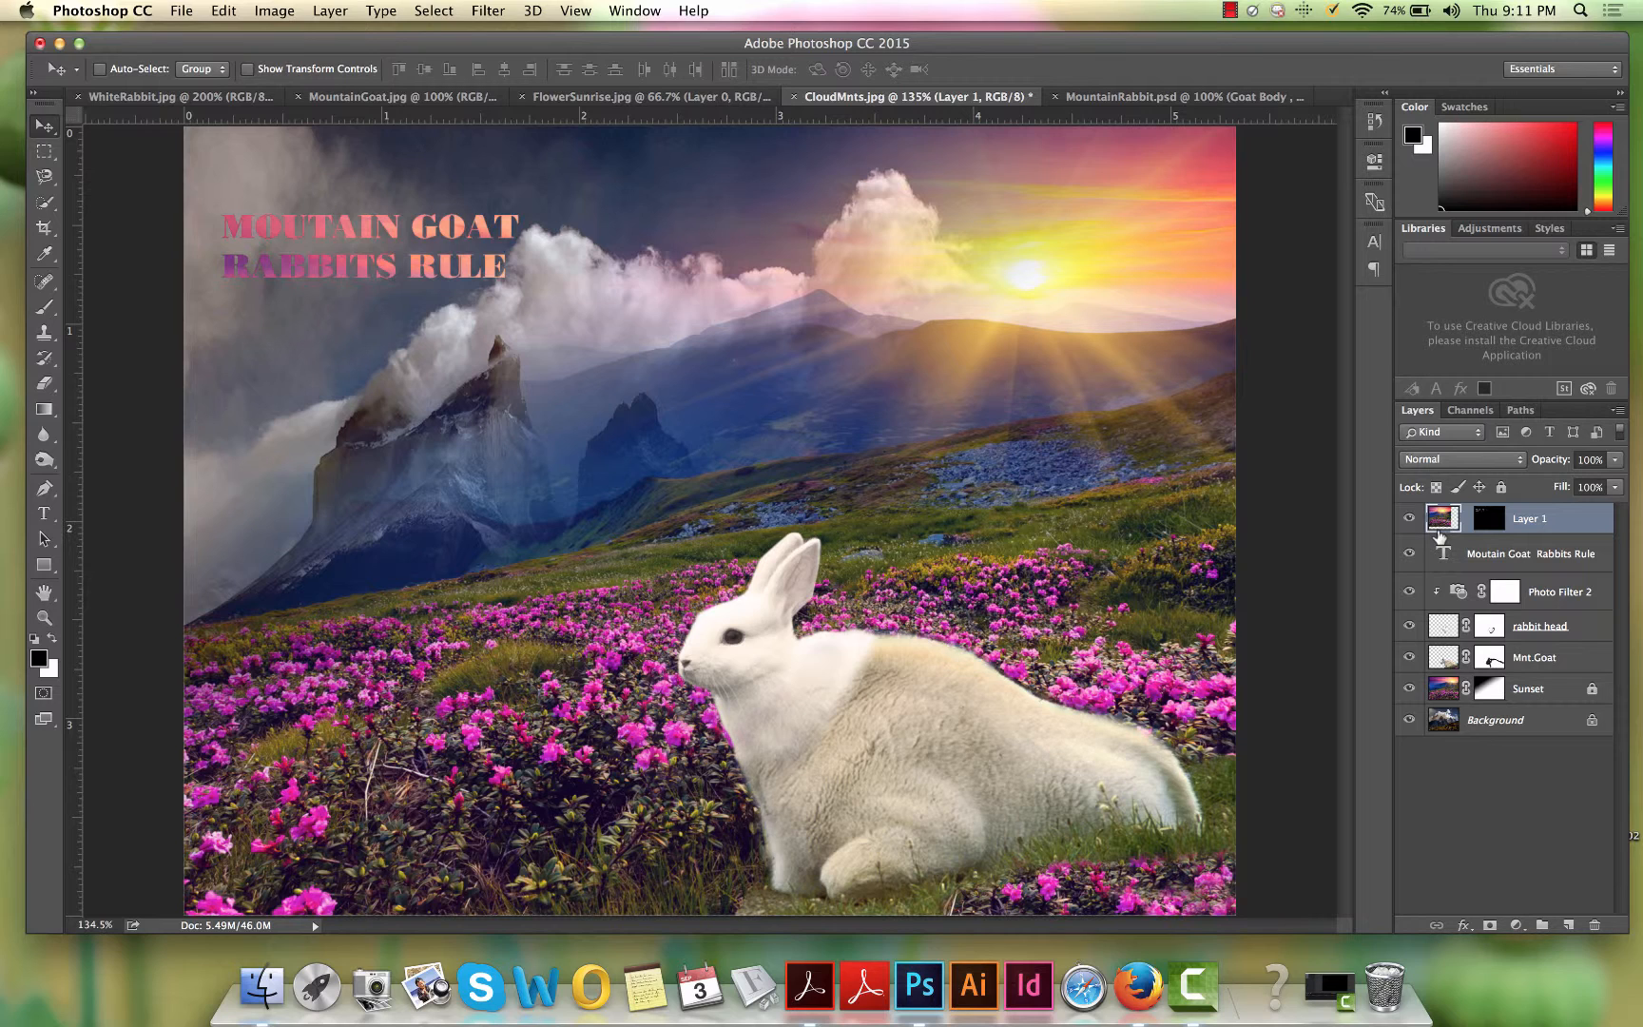
Step: Relink Layer 1's image to its mask and hide the original title text layer
left_click(1465, 525)
left_click(1410, 555)
Step: Switch to the MountainRabbit.psd document and examine its finished image-filled title and rabbit composite
left_click(1134, 98)
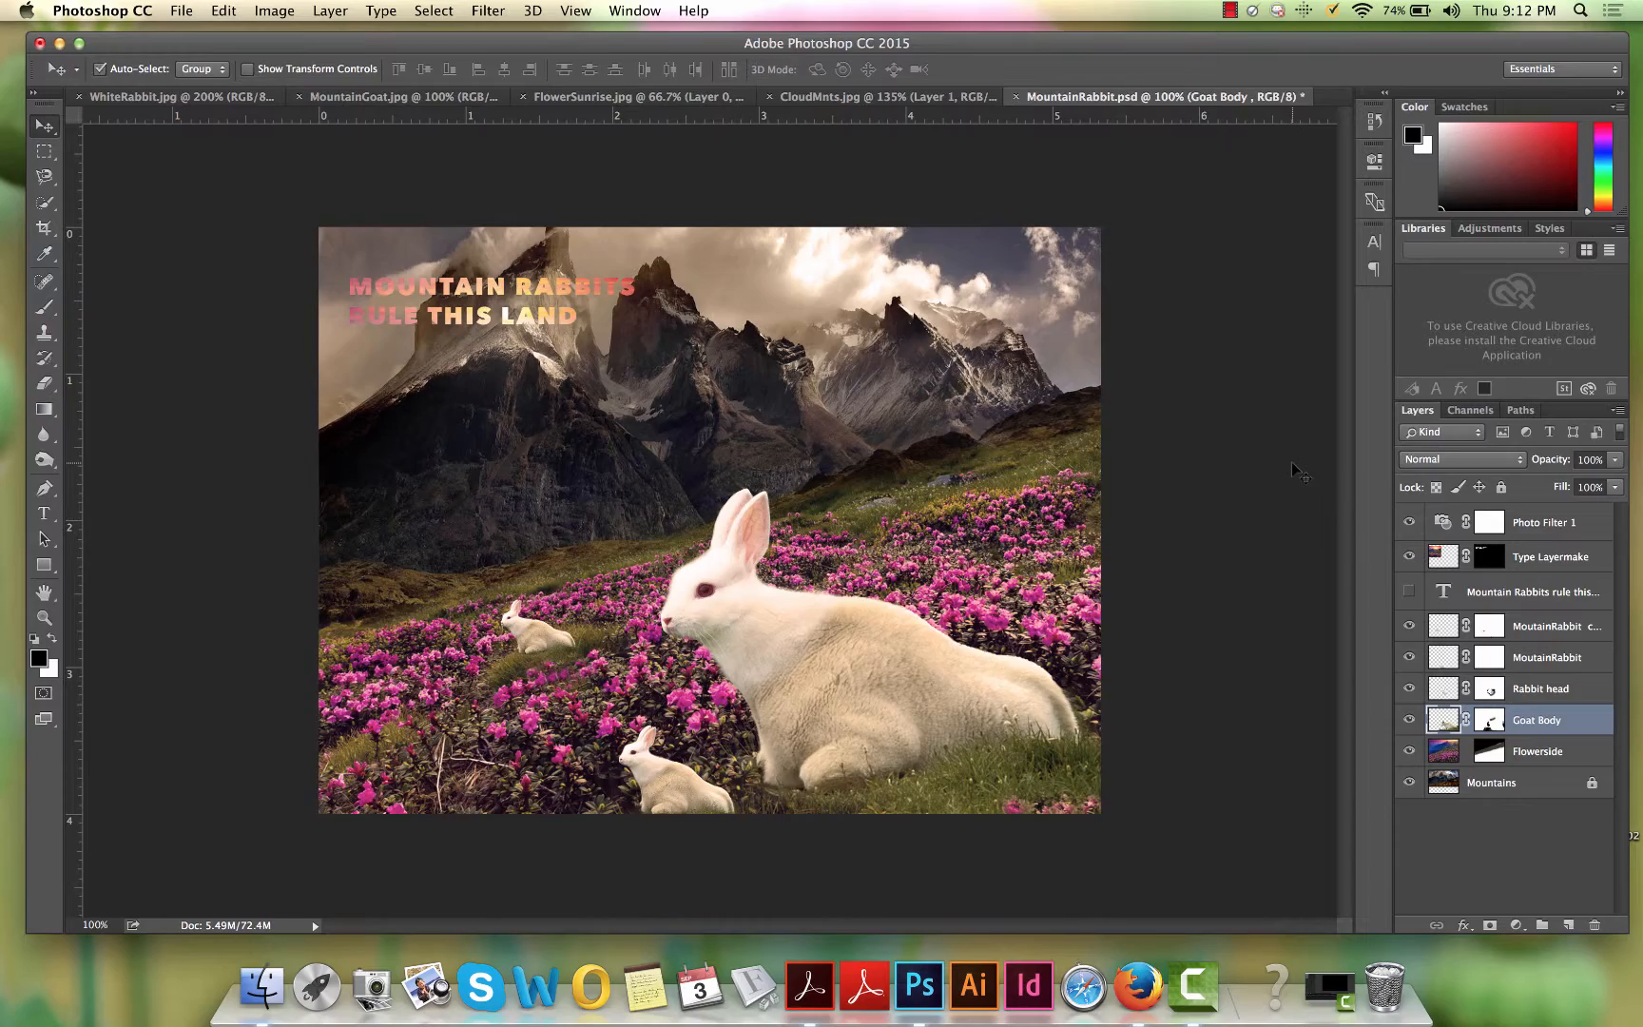
key("super+plus")
key("super+minus")
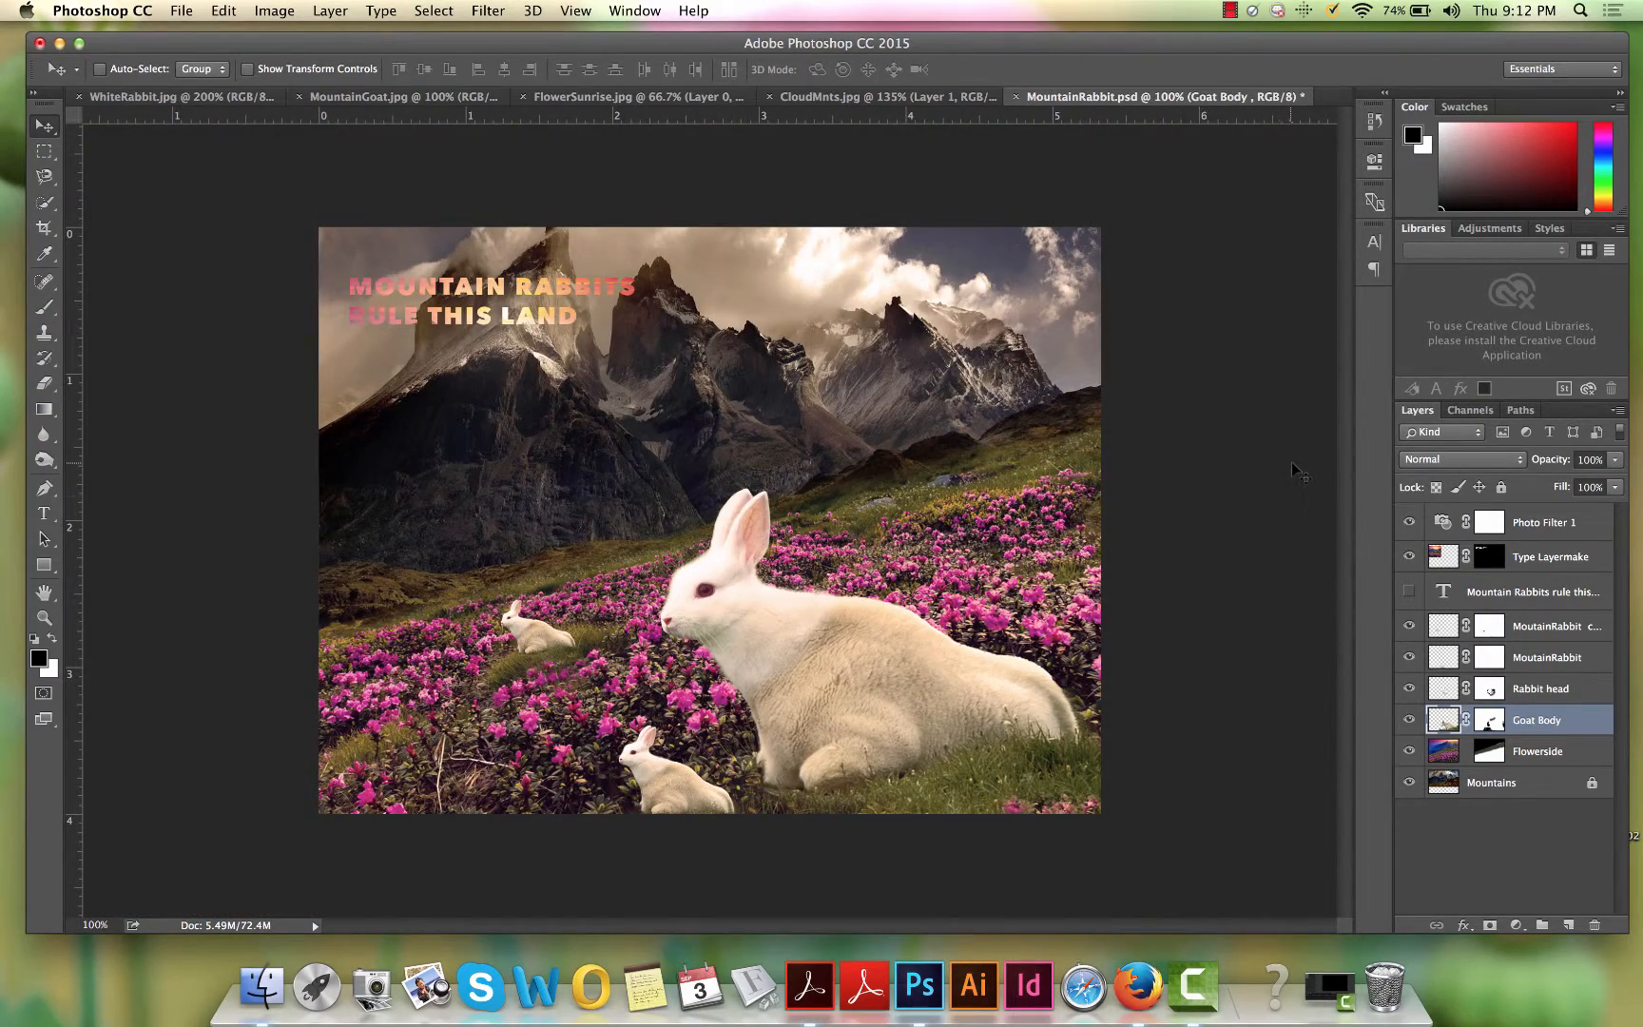